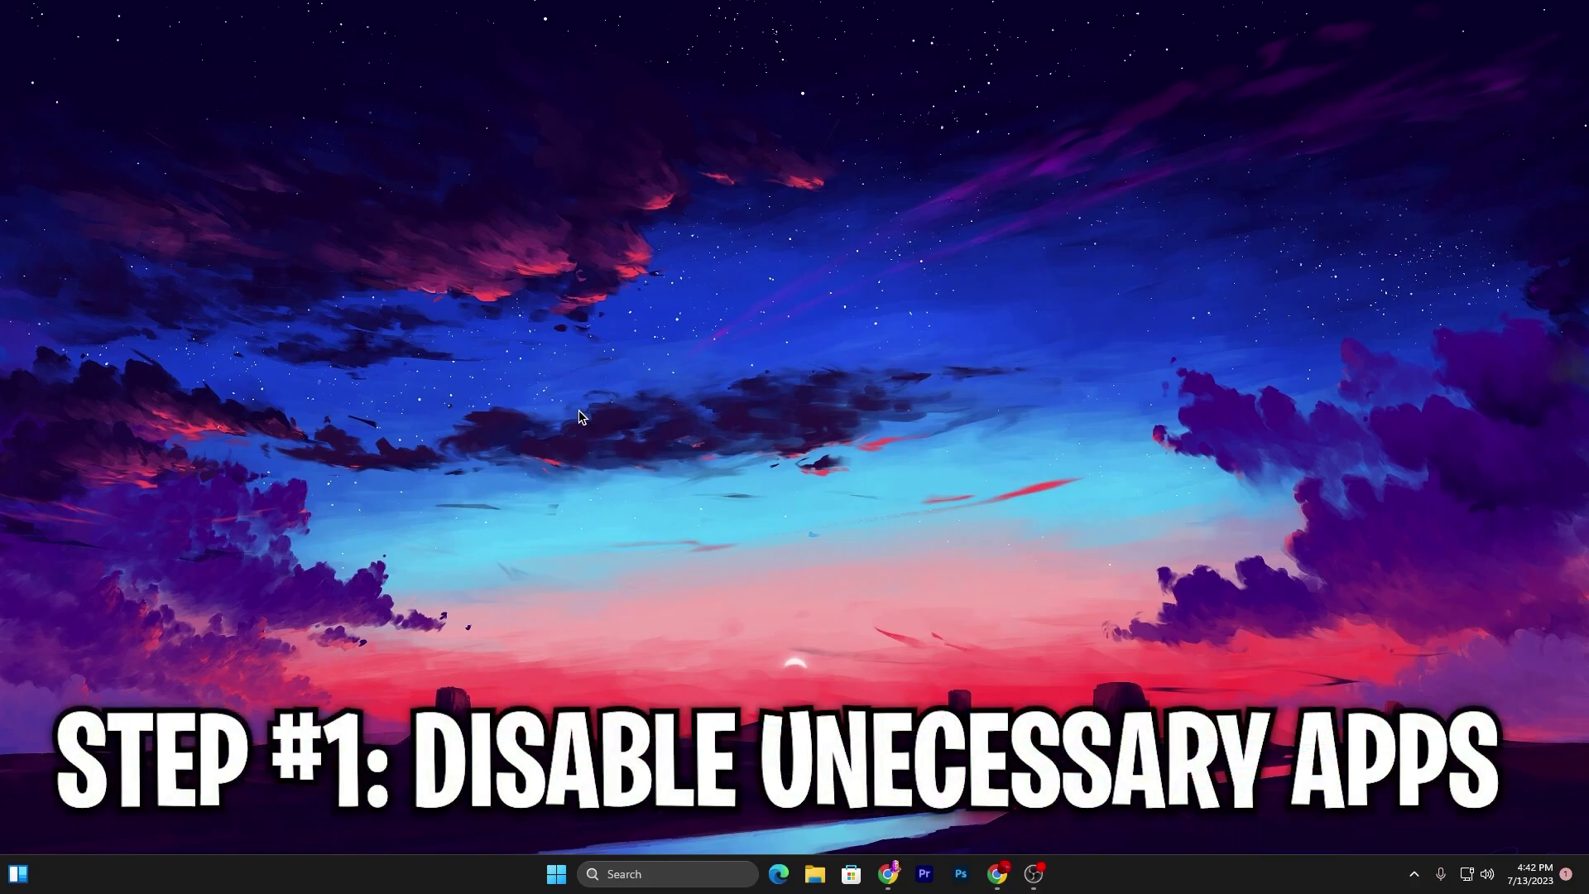
Step: Run MSCONFIG and limit the Boot advanced options to 16 processors
{"action": "key", "text": "super+r"}
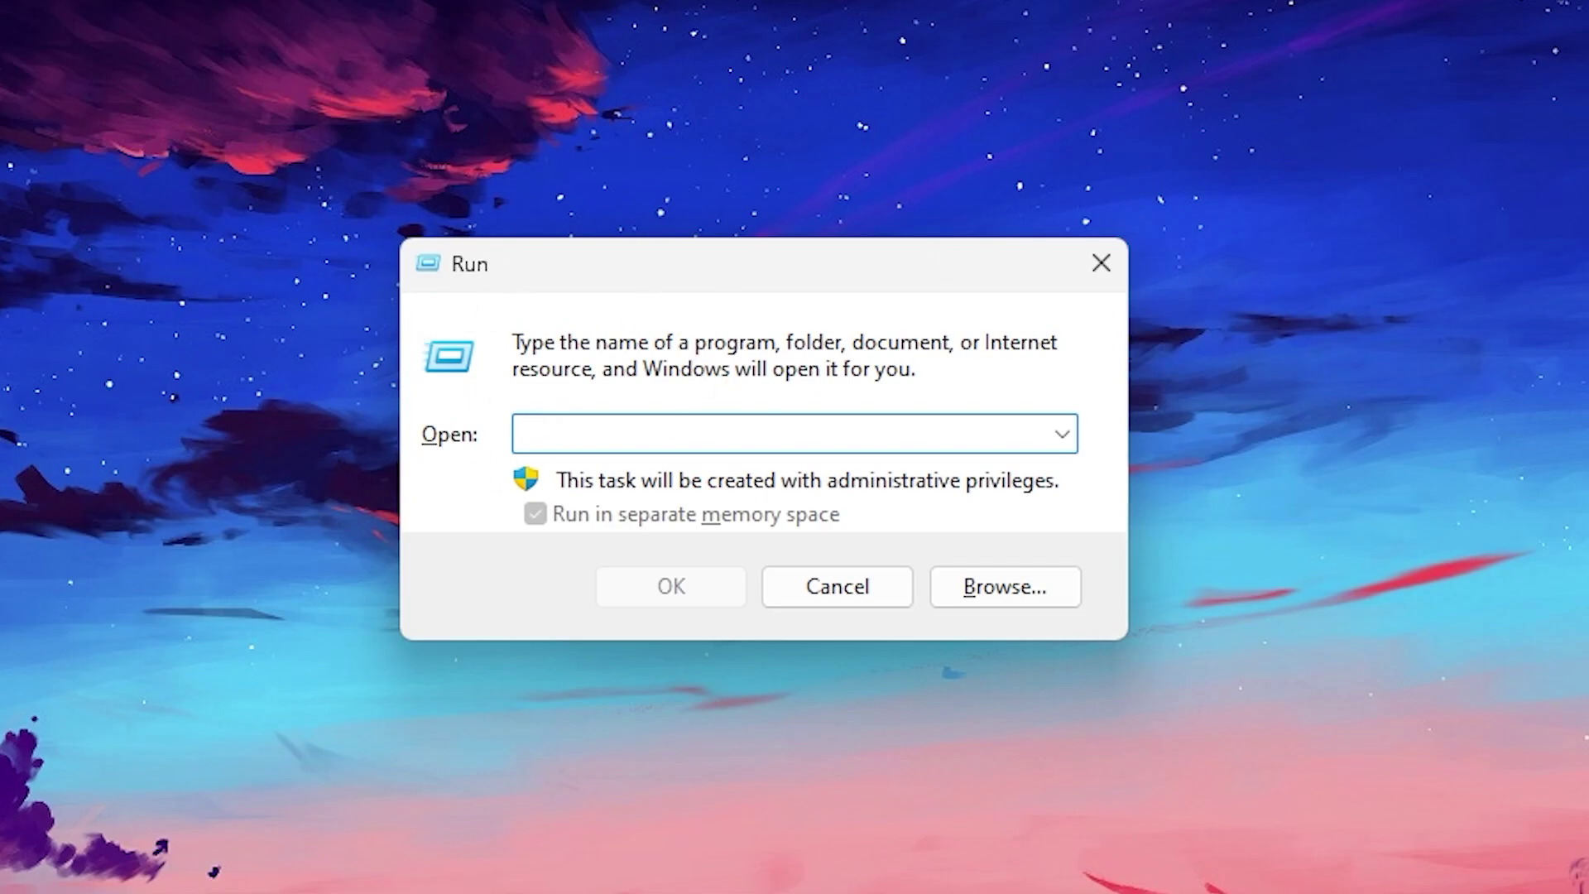
{"action": "type", "text": "MS"}
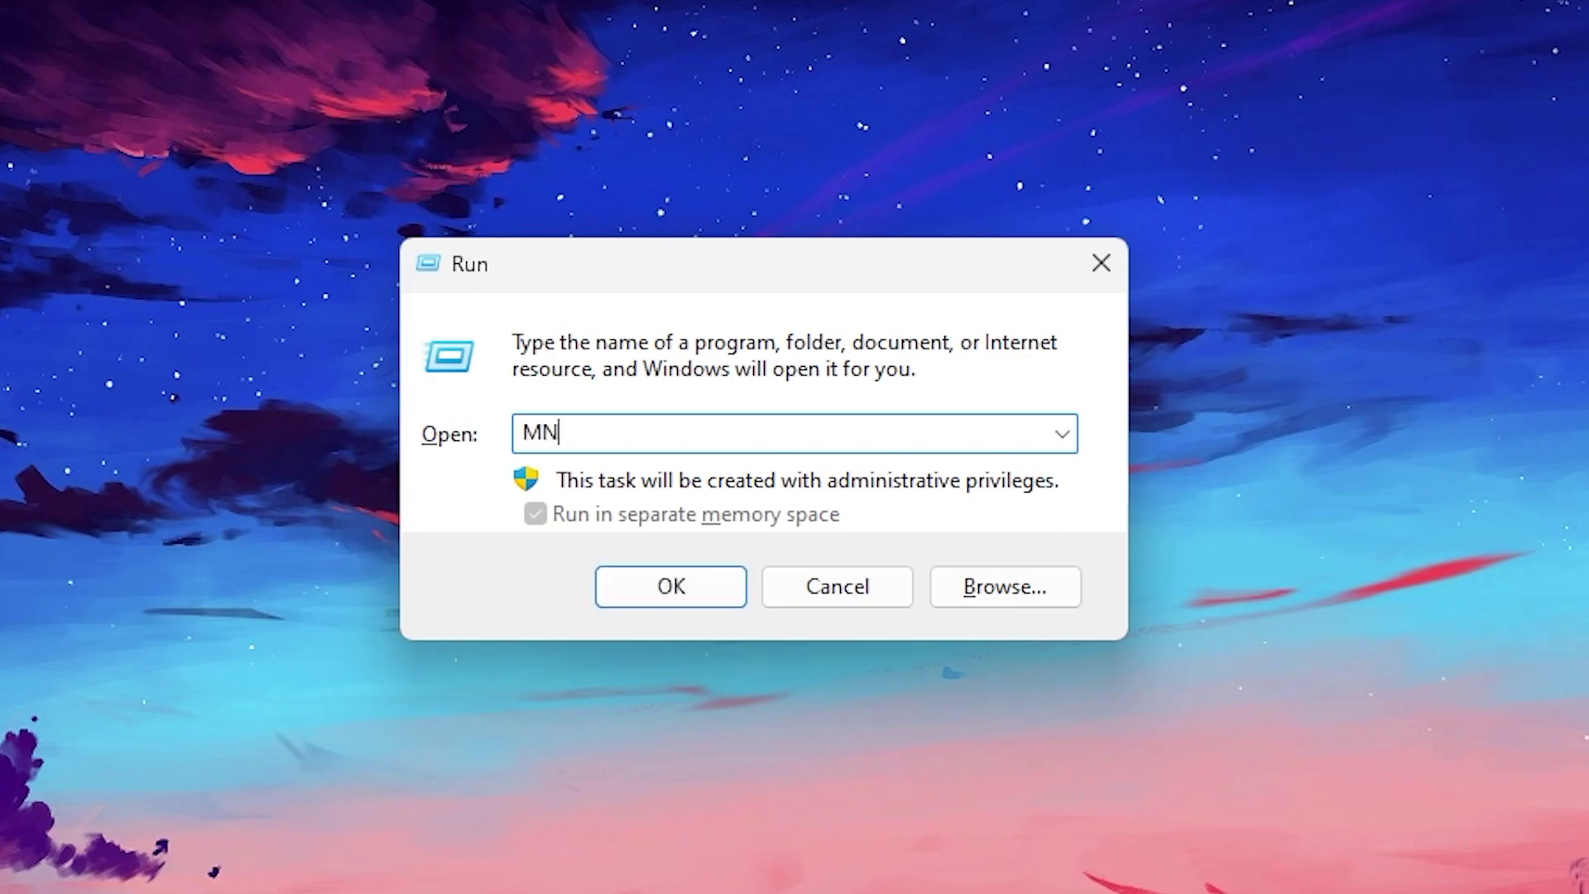
{"action": "type", "text": "CONFIG"}
{"action": "key", "text": "Return"}
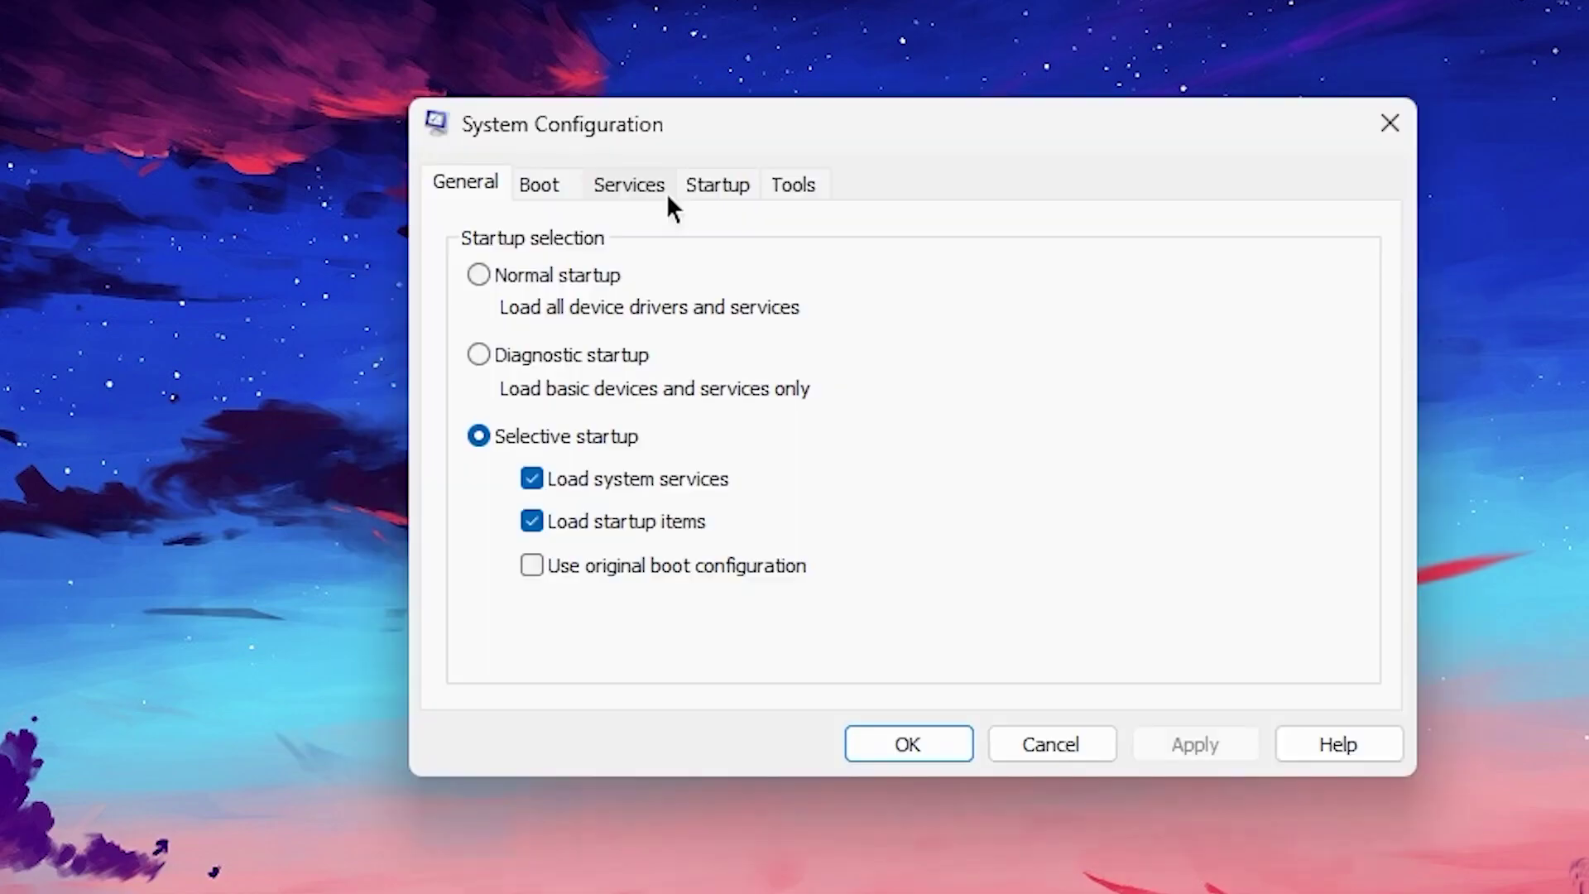
{"action": "left_click", "coordinate": [537, 178]}
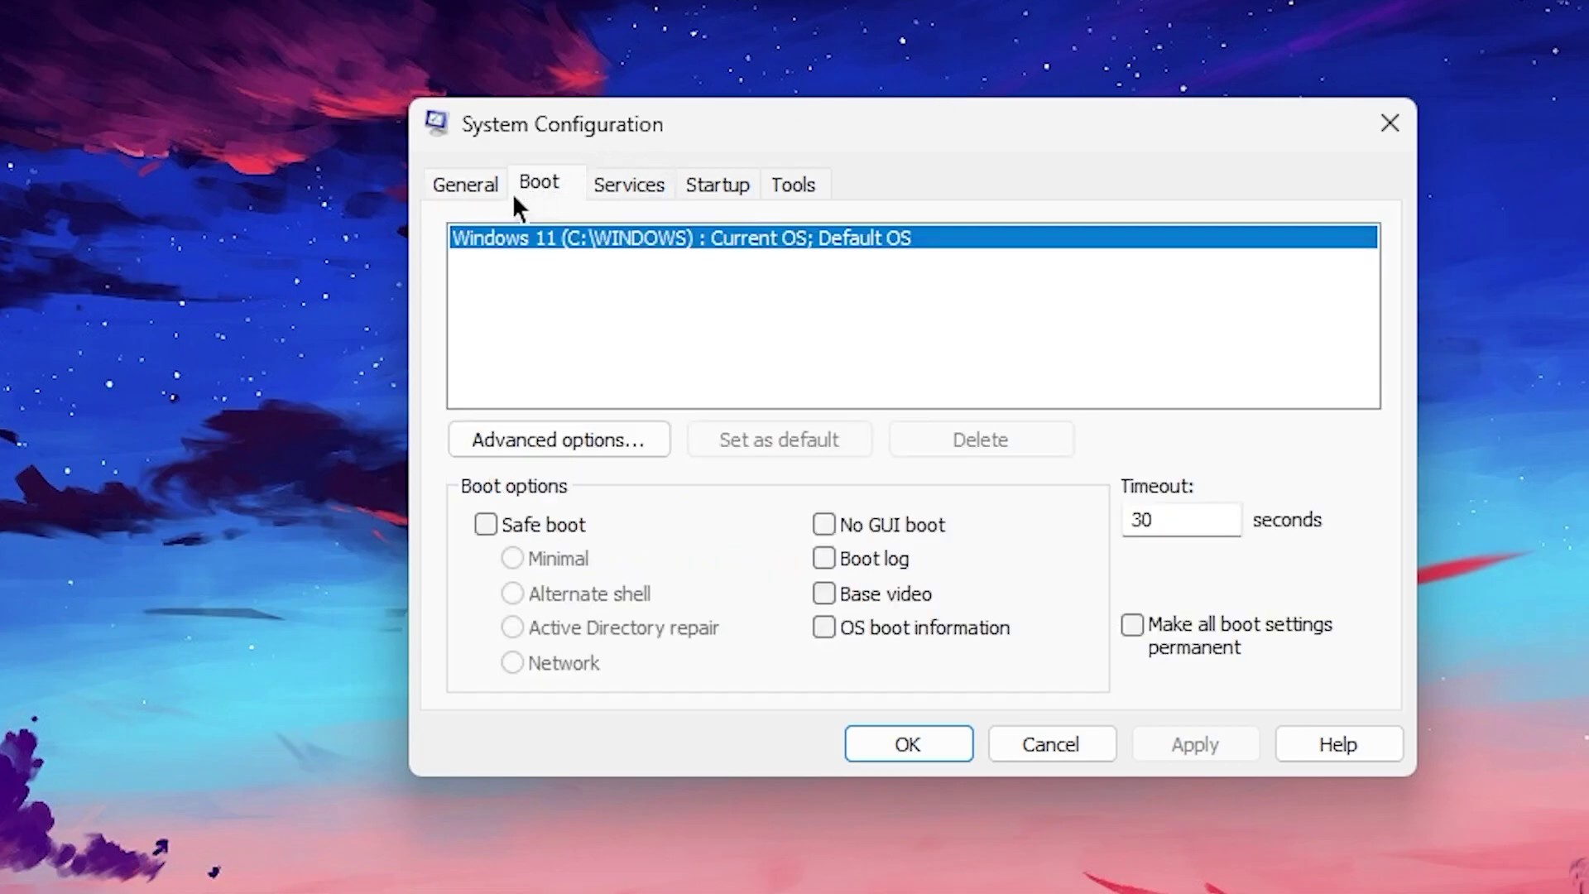
{"action": "left_click", "coordinate": [550, 439]}
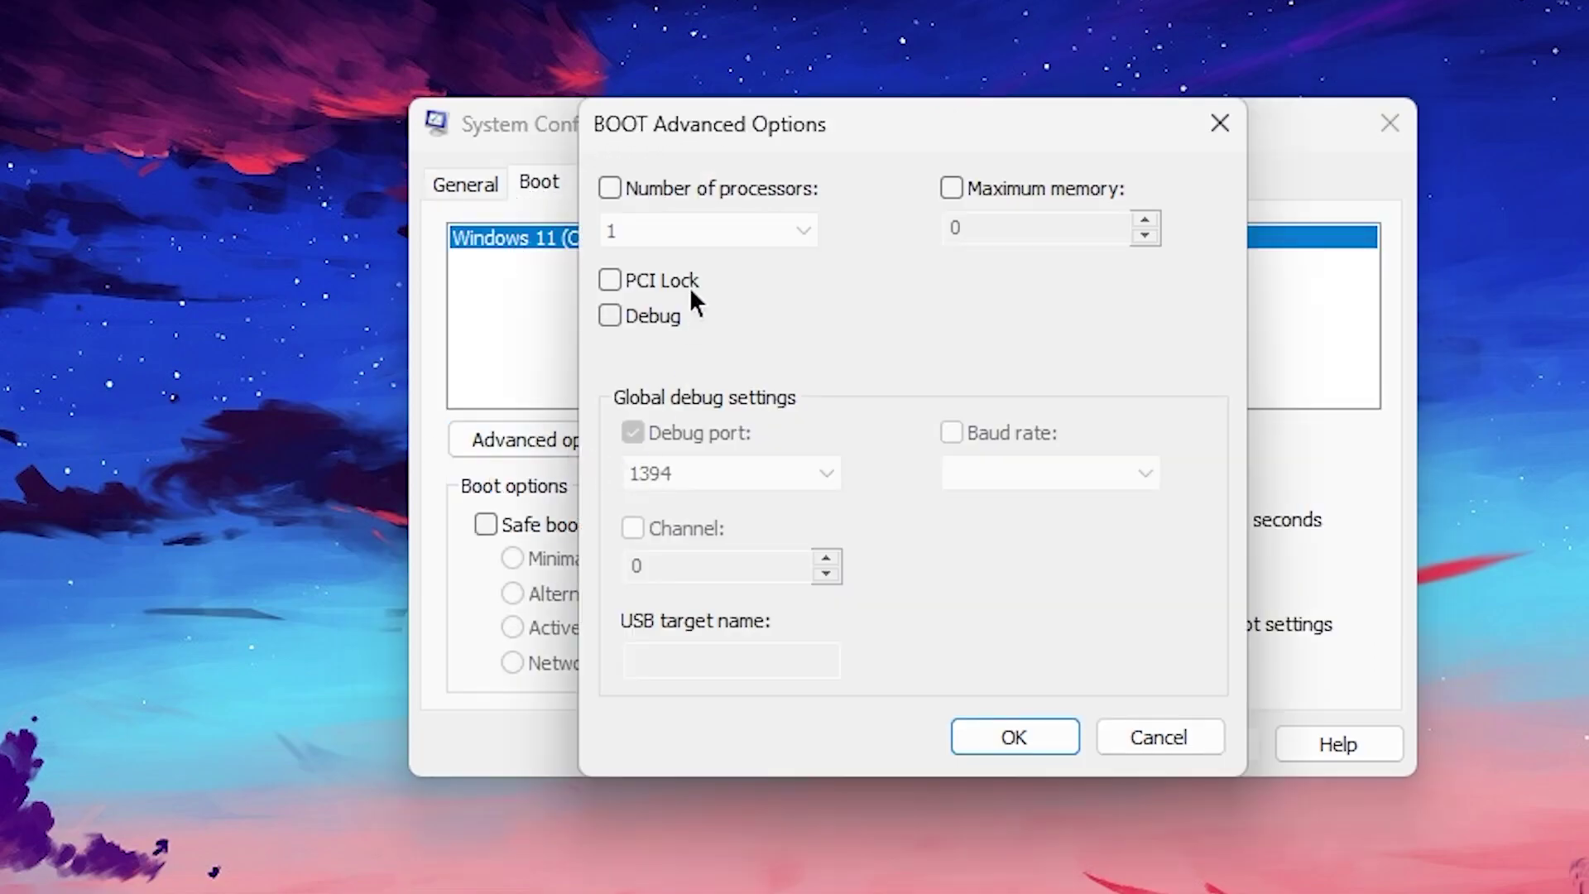
{"action": "left_click", "coordinate": [613, 188]}
{"action": "left_click", "coordinate": [803, 231]}
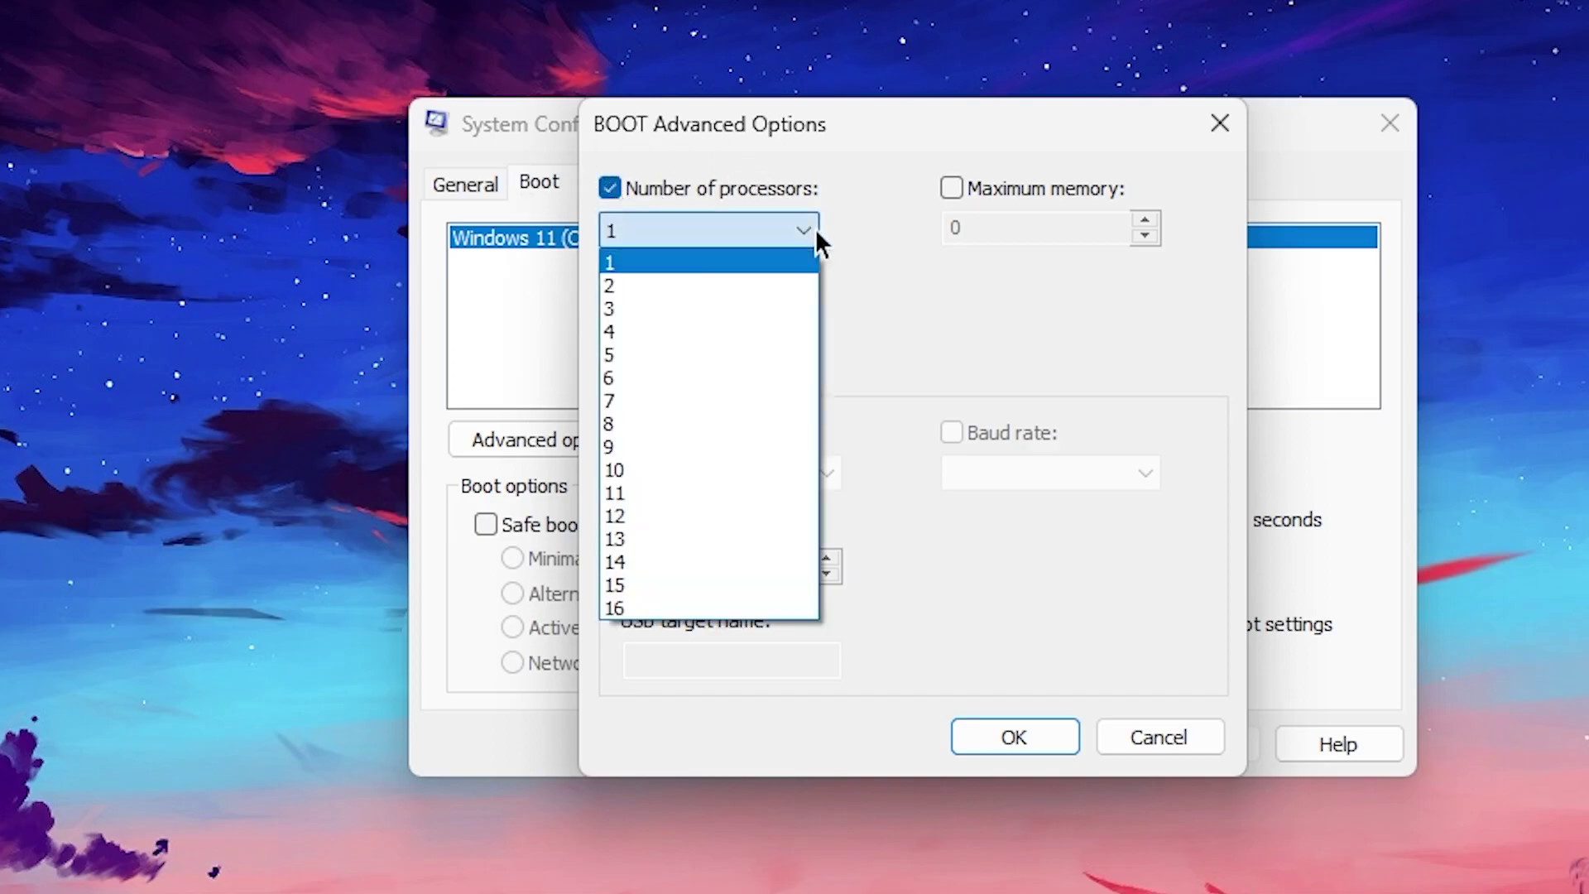
{"action": "left_click", "coordinate": [662, 607]}
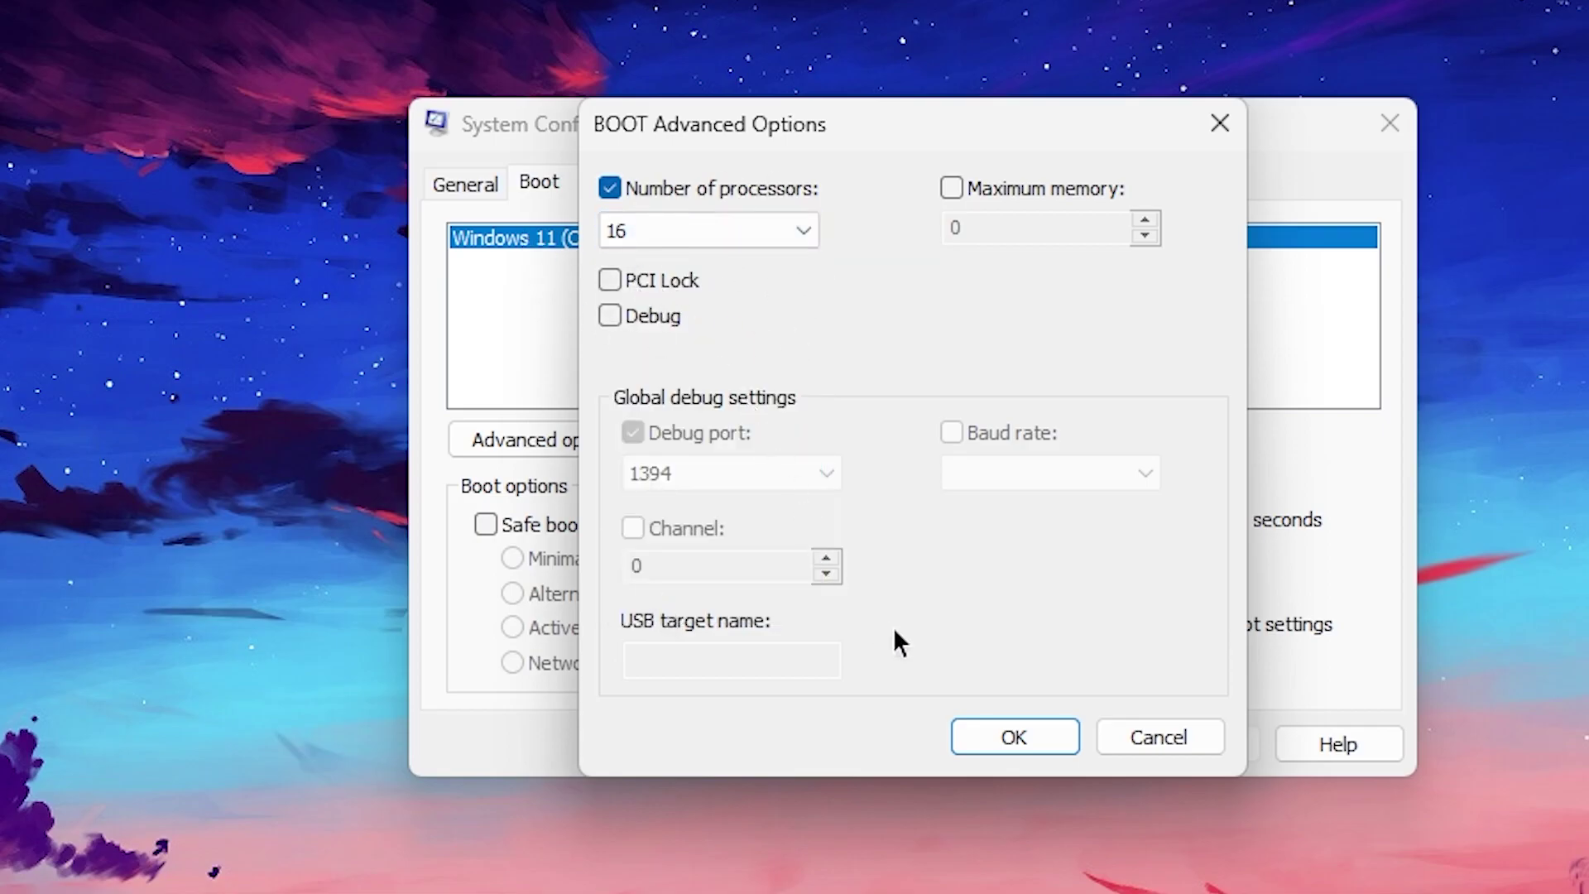
{"action": "left_click", "coordinate": [1016, 738]}
Step: Apply the boot change, then hide all Microsoft services and review the remaining ones
{"action": "left_click", "coordinate": [1203, 740]}
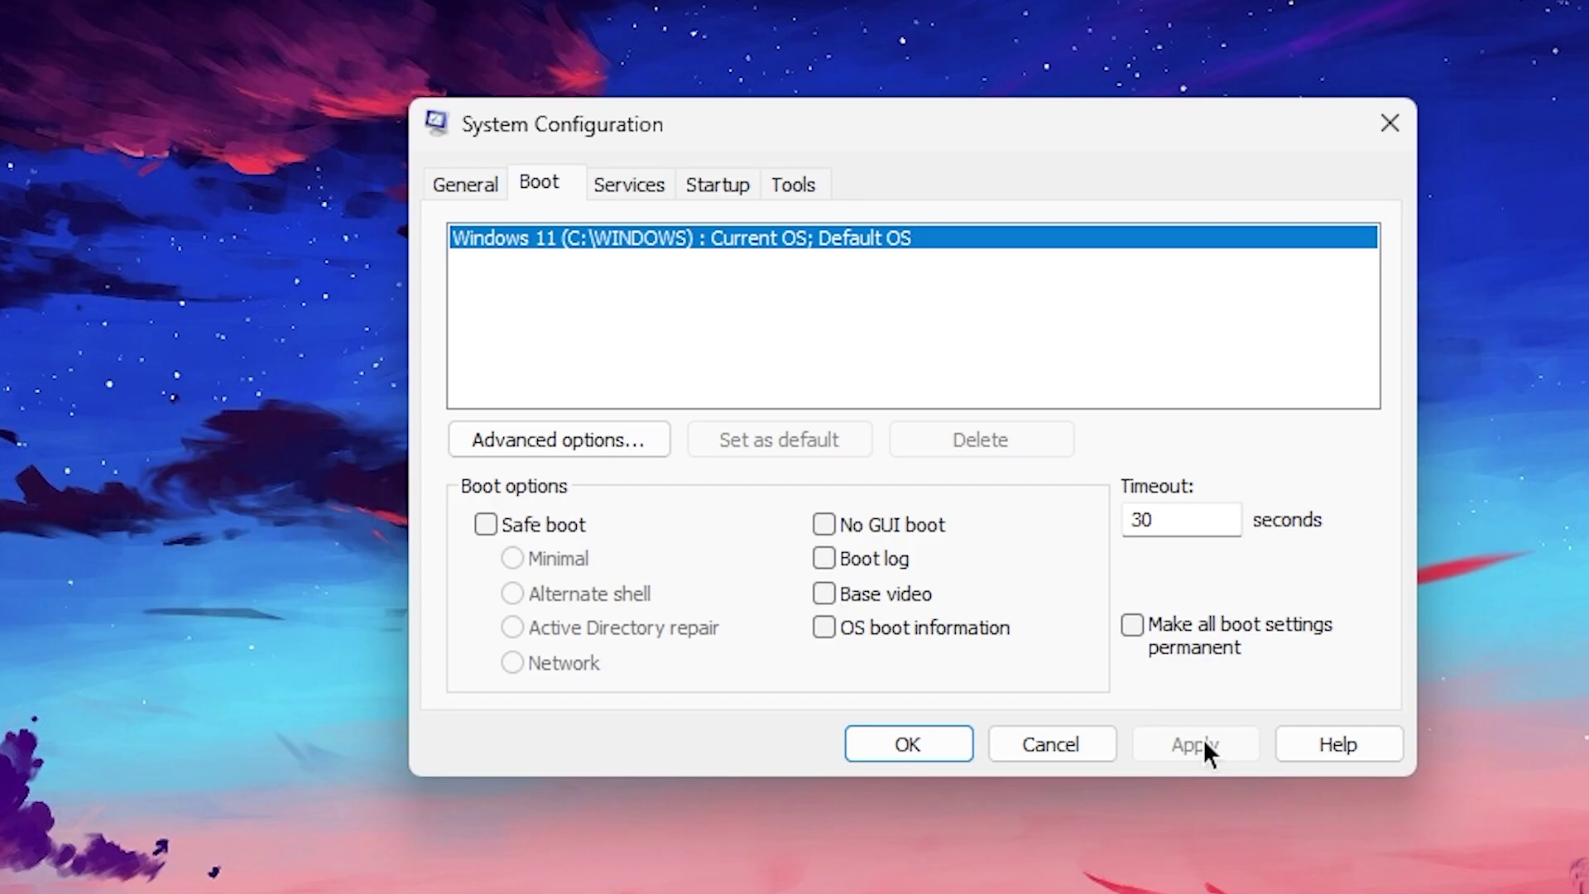
{"action": "left_click", "coordinate": [619, 195]}
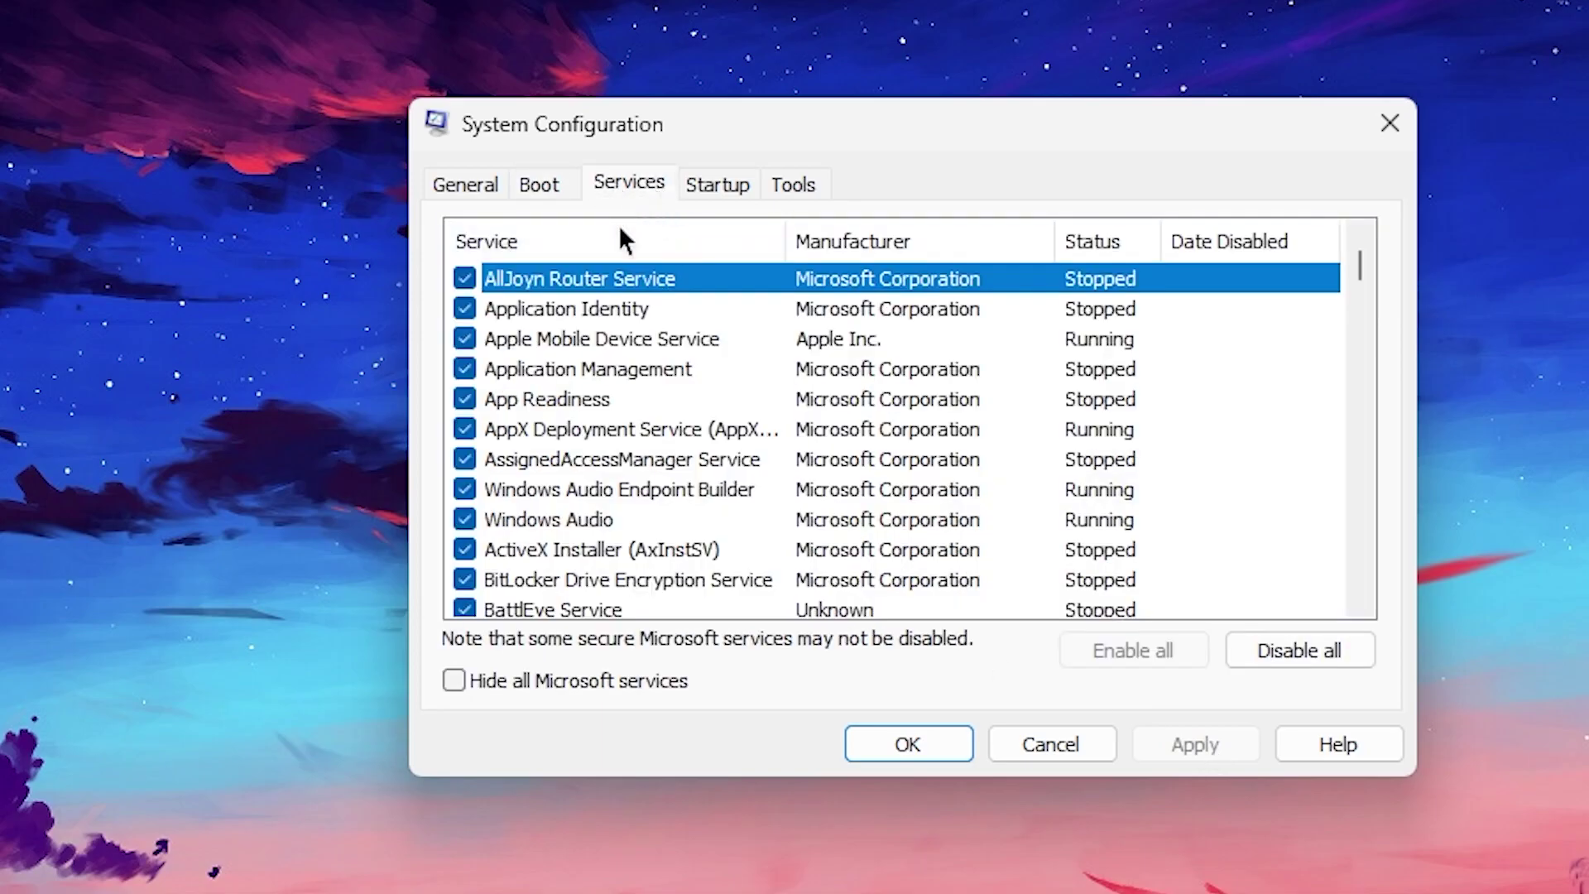
{"action": "left_click", "coordinate": [489, 678]}
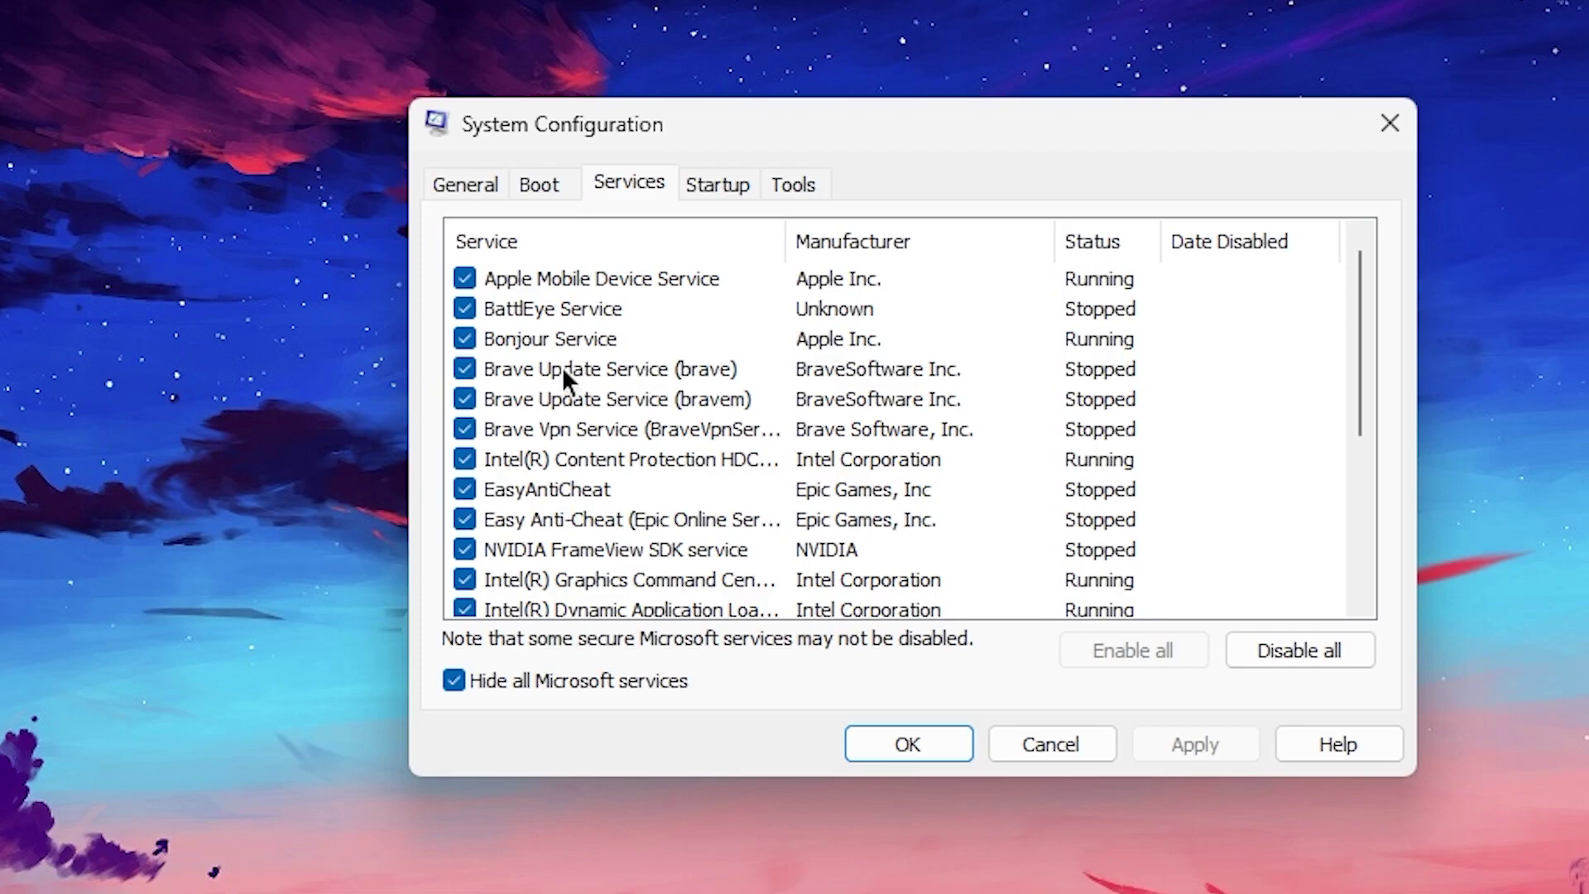
{"action": "left_click", "coordinate": [576, 400]}
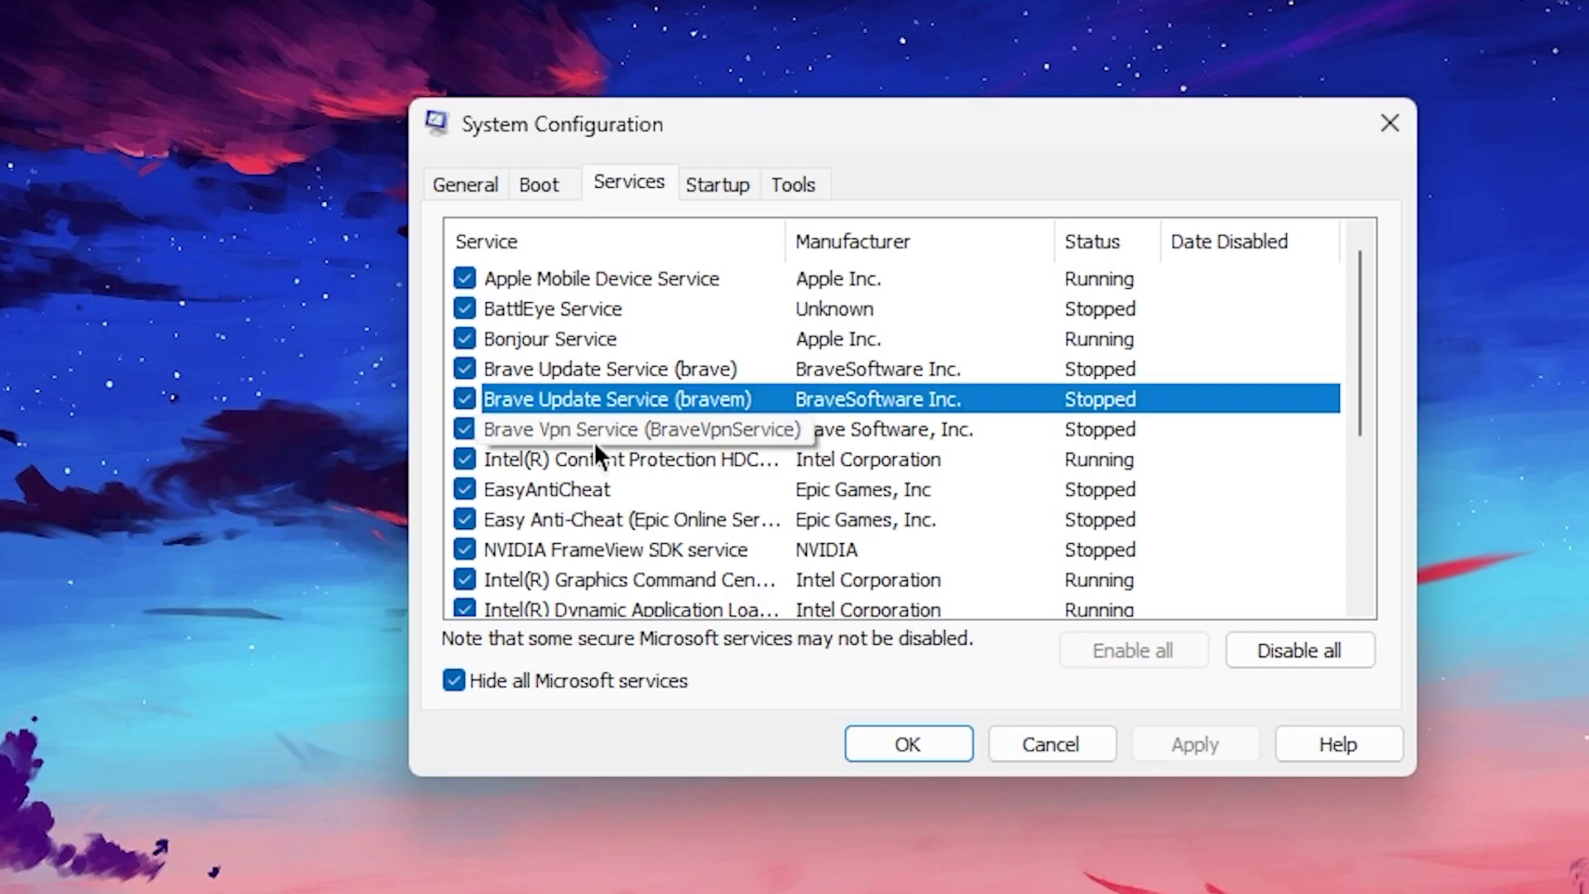
{"action": "scroll", "coordinate": [812, 387], "scroll_direction": "down", "scroll_amount": 3}
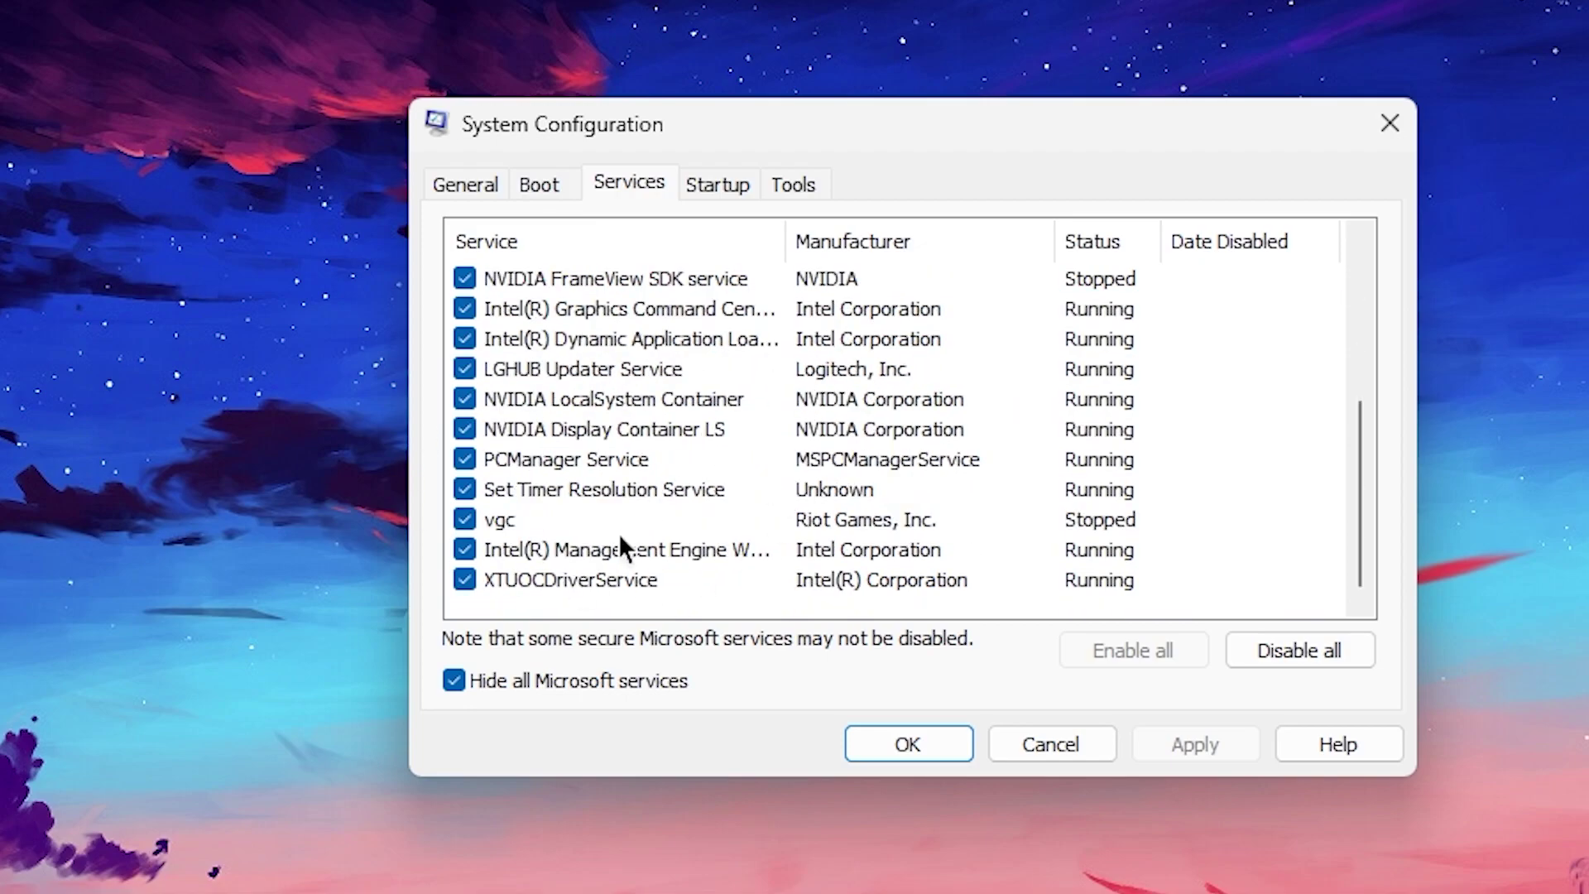
{"action": "scroll", "coordinate": [620, 529], "scroll_direction": "up", "scroll_amount": 3}
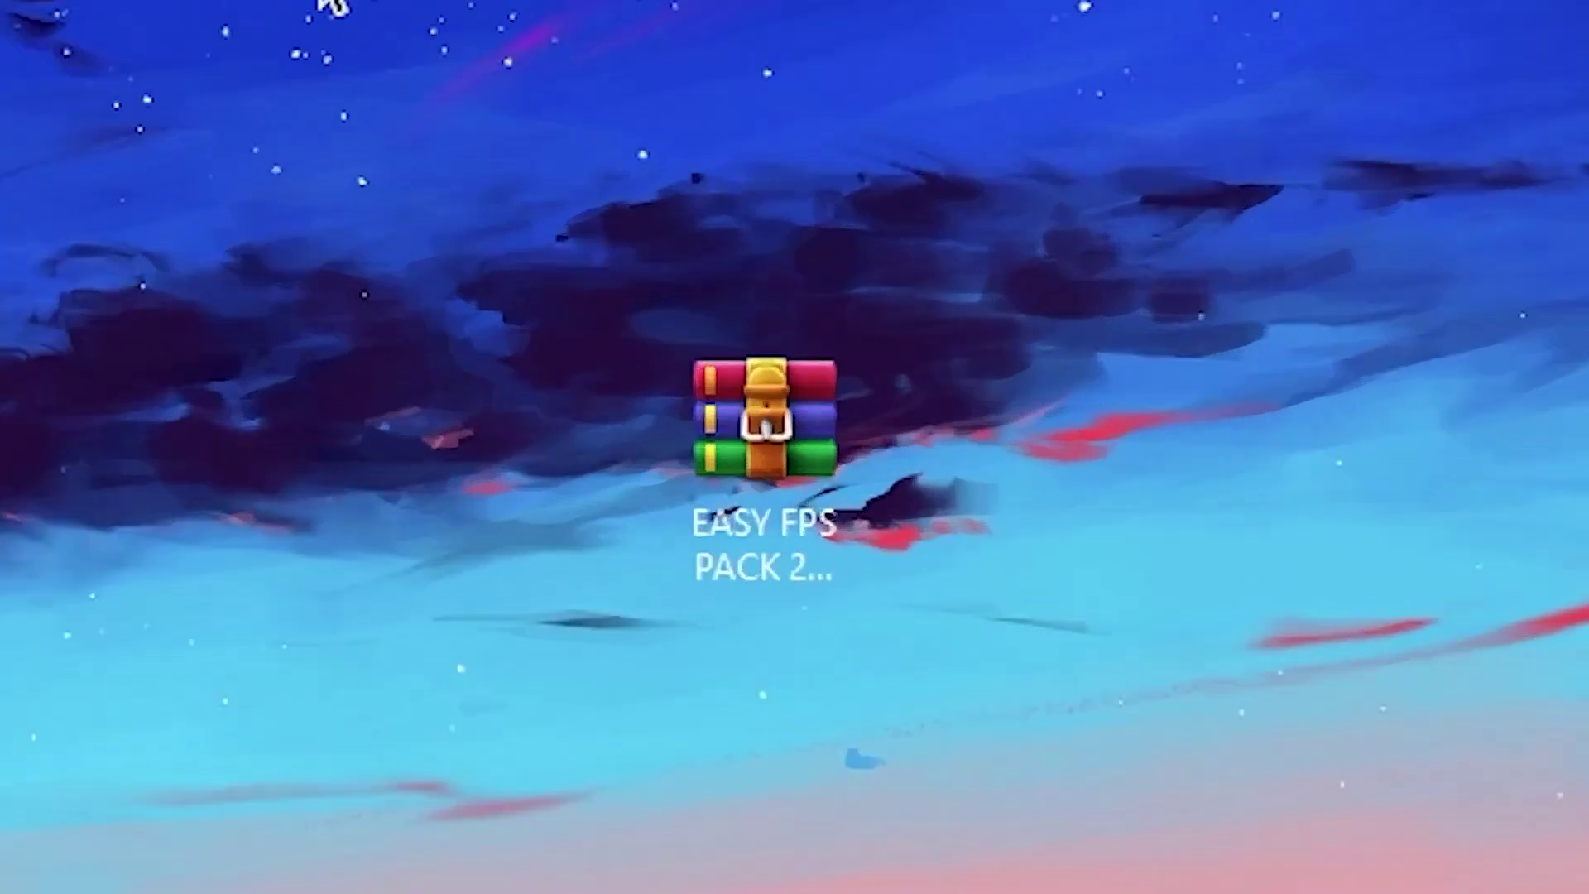
Step: Select the EASY FPS PACK 2023.rar archive on the desktop
{"action": "left_click", "coordinate": [774, 457]}
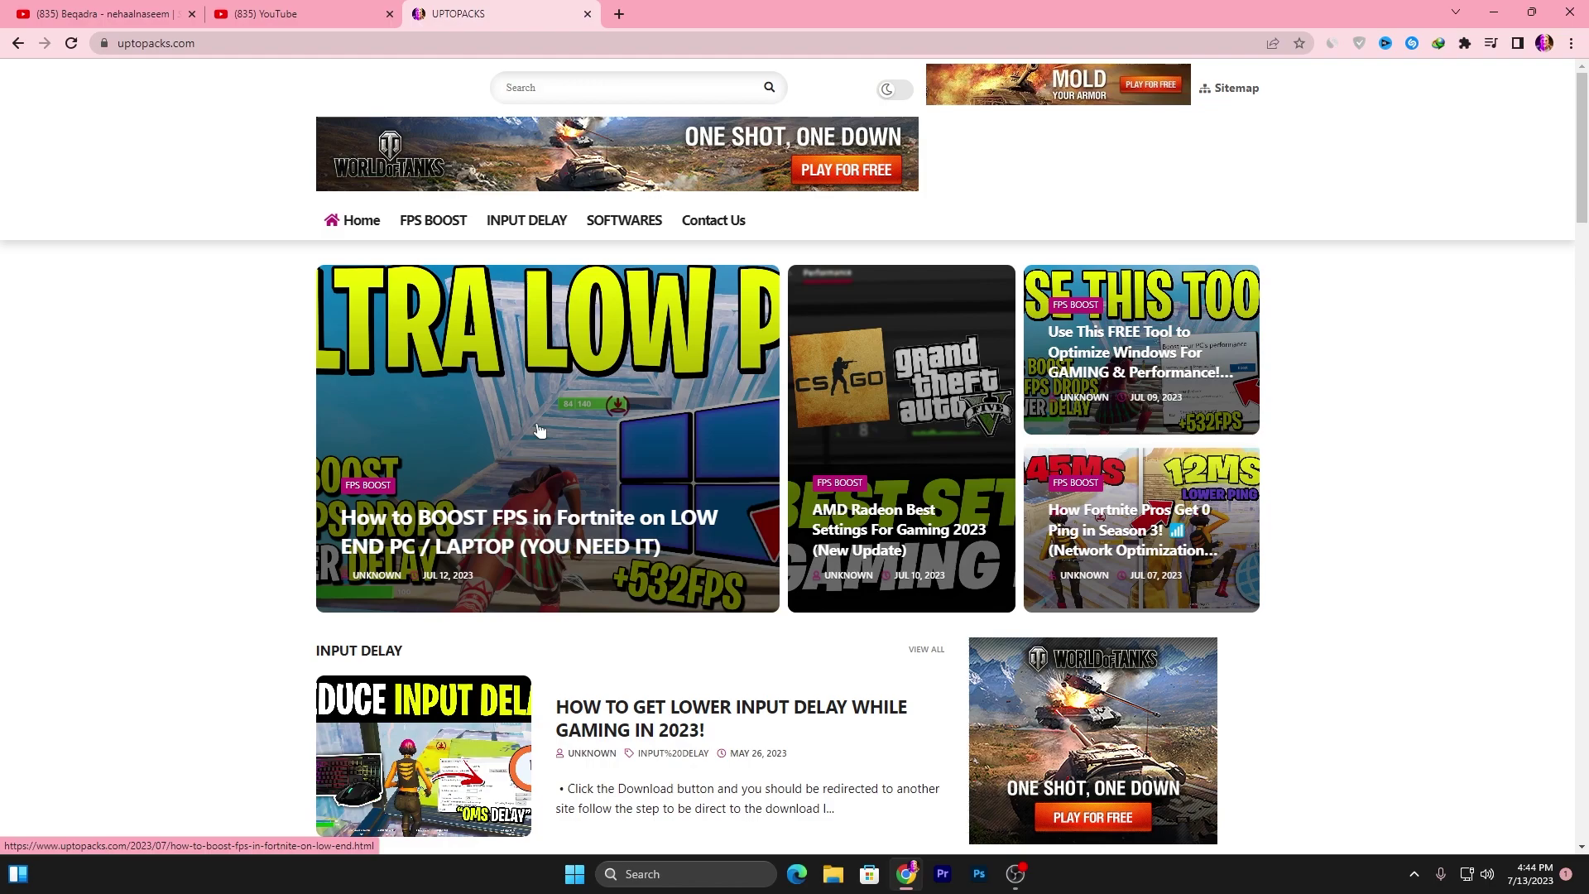
Step: Open the 'How to BOOST FPS in Fortnite' article, scroll to its download link, then minimise Chrome
{"action": "left_click", "coordinate": [543, 395]}
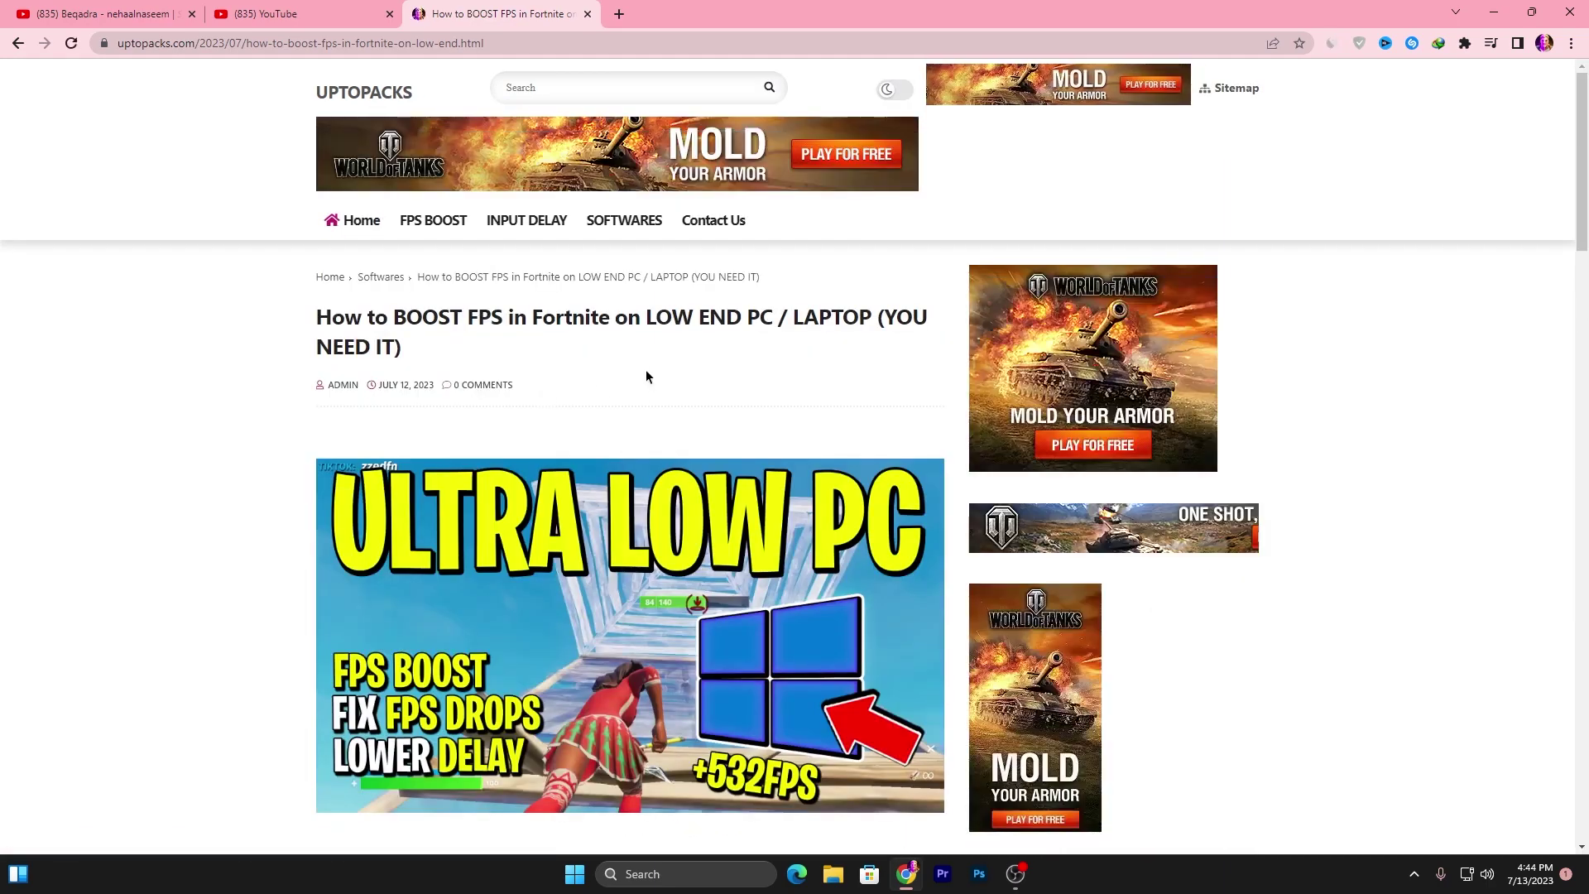
{"action": "scroll", "coordinate": [734, 369], "scroll_direction": "down", "scroll_amount": 10}
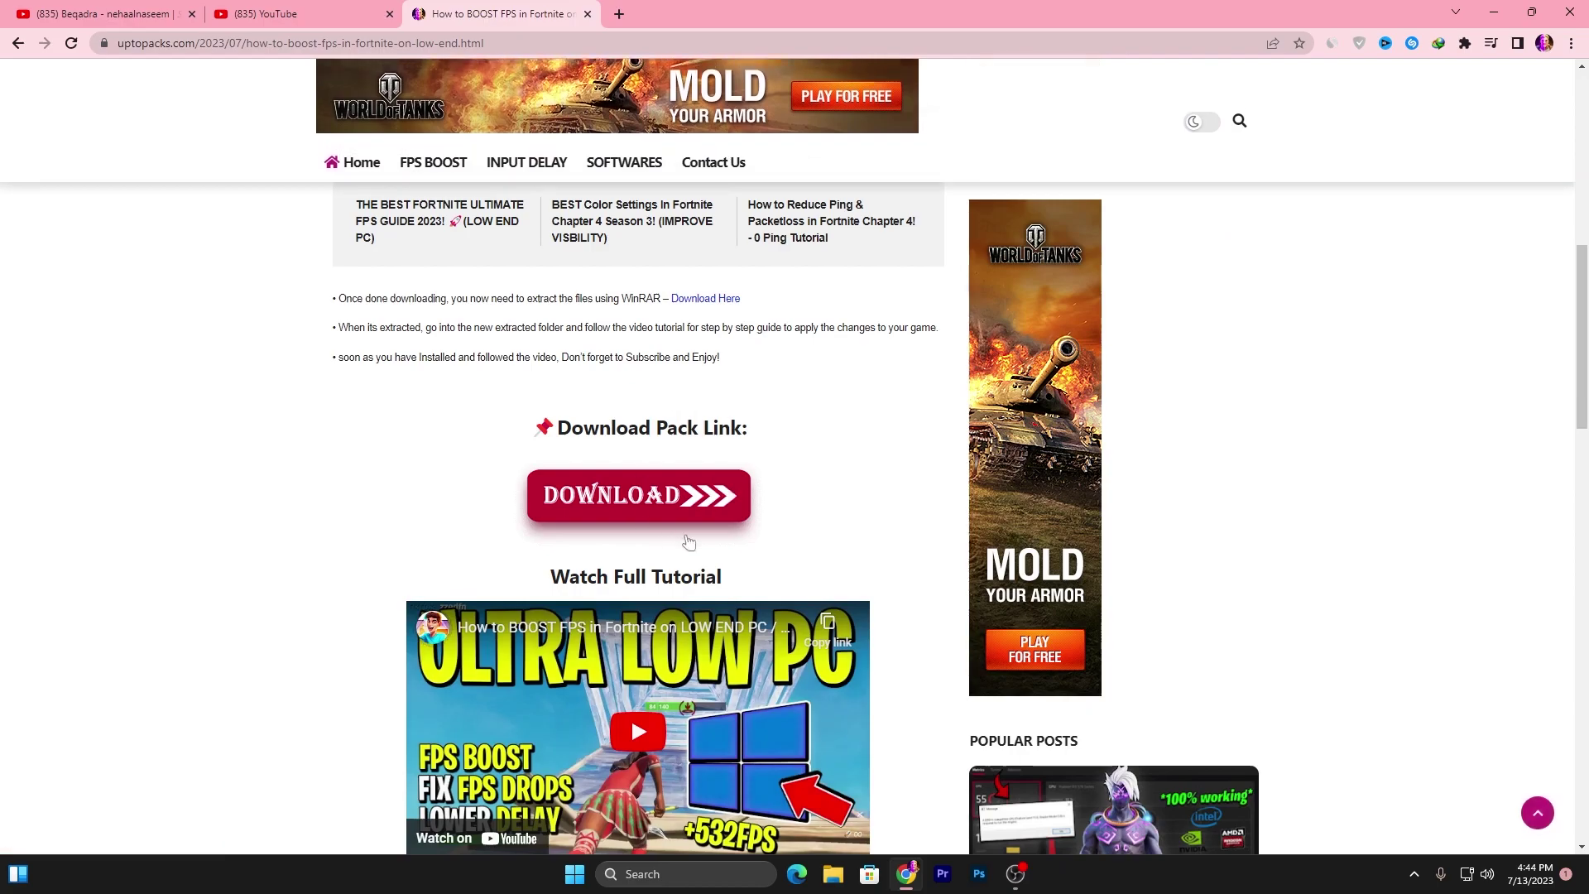
{"action": "left_click", "coordinate": [1493, 11]}
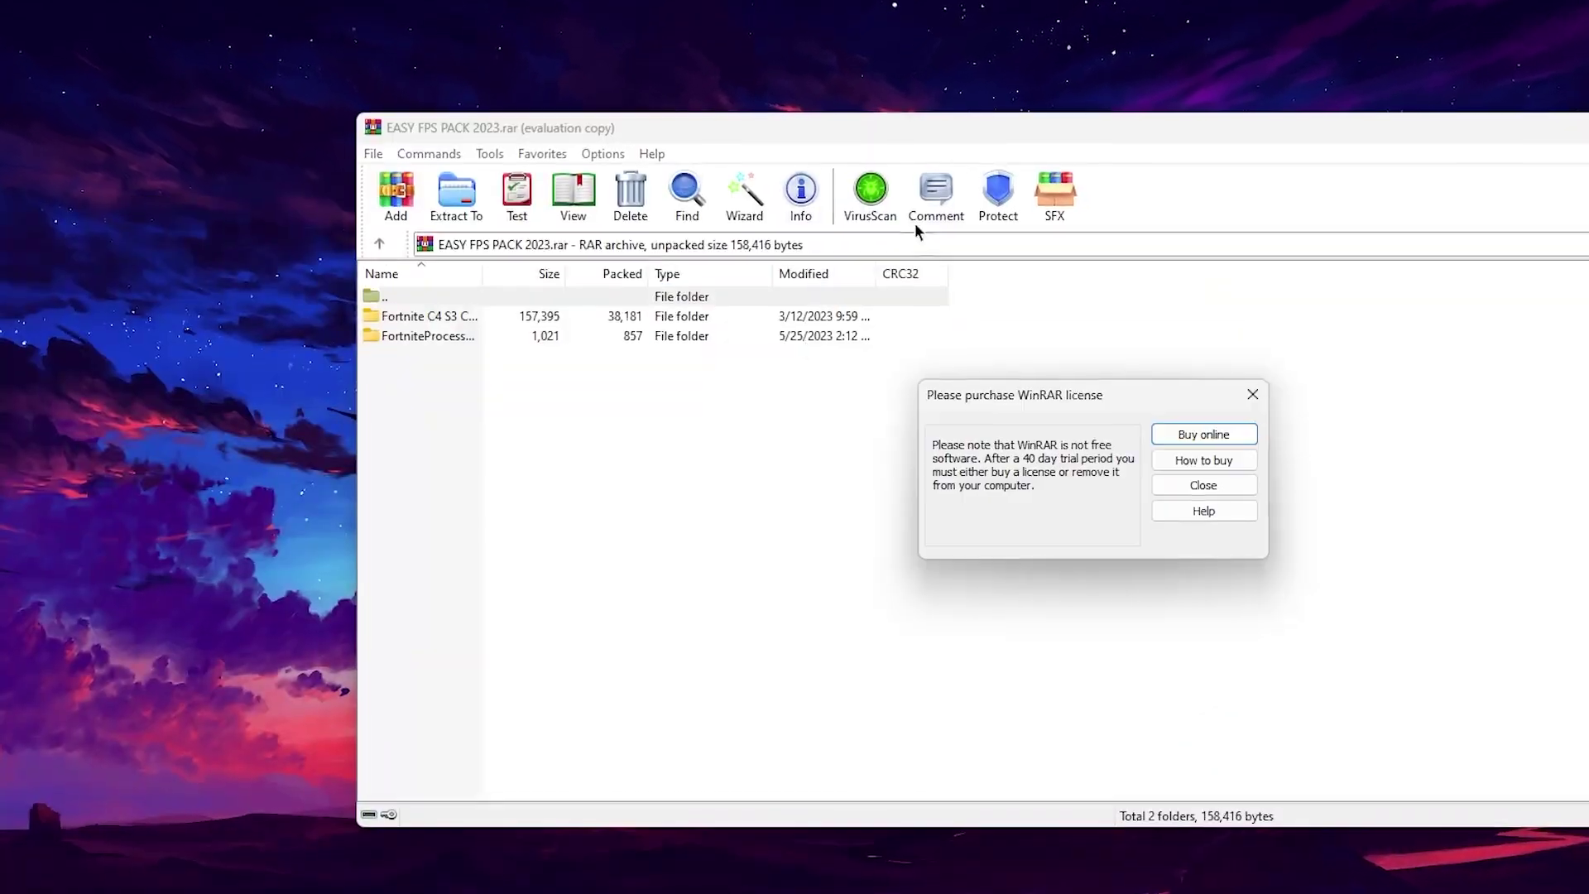
Step: Dismiss the WinRAR reminder, drag both pack folders onto the desktop, and close WinRAR
{"action": "left_click", "coordinate": [1252, 394]}
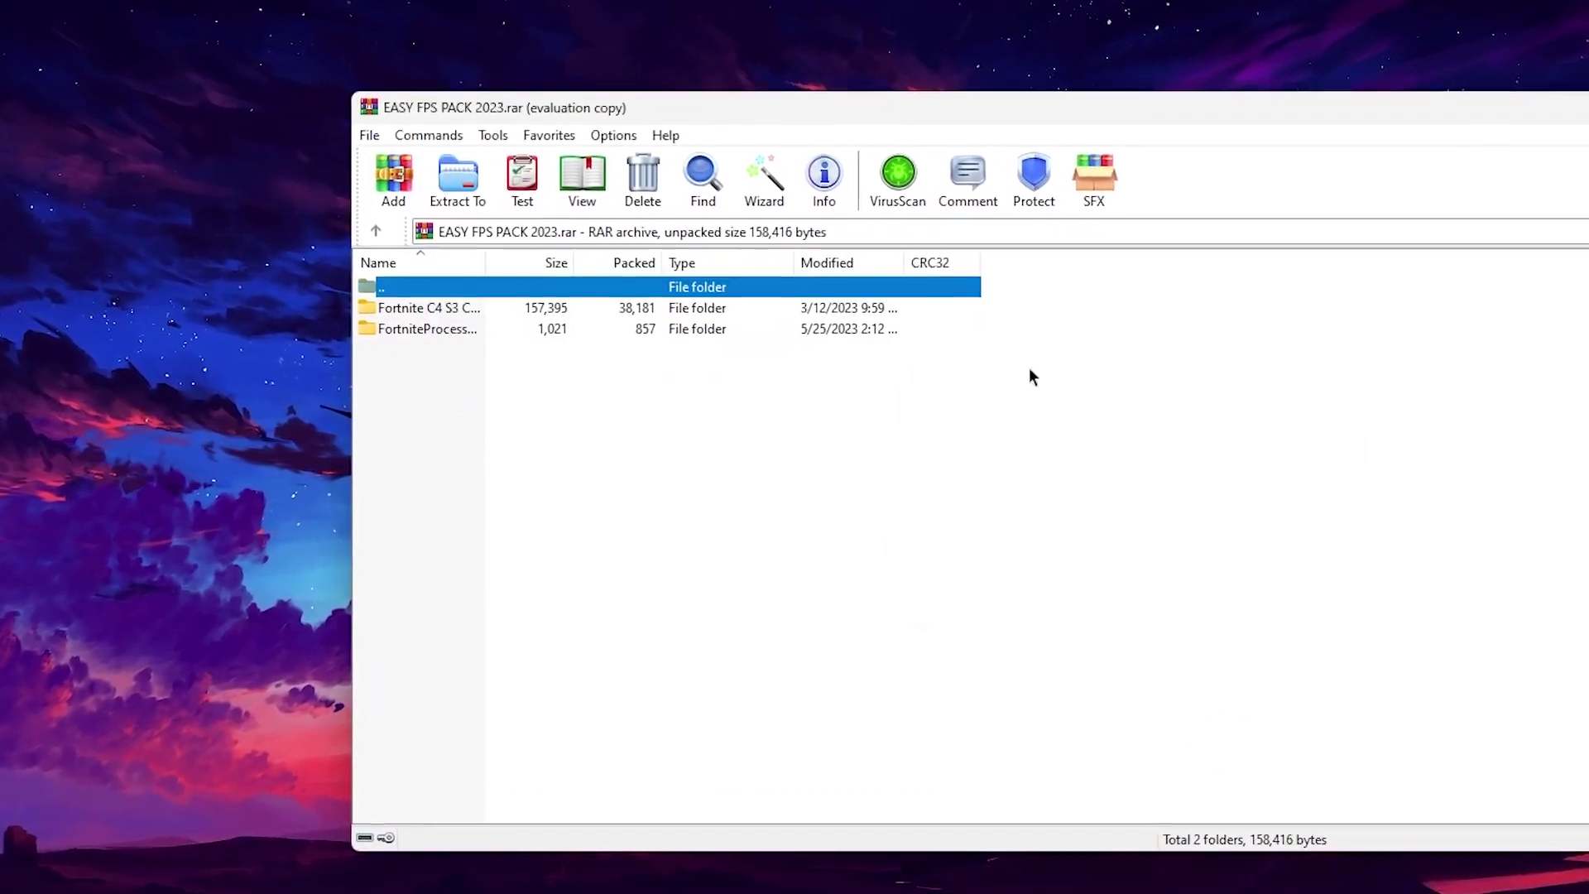
{"action": "left_click_drag", "start_coordinate": [488, 374], "coordinate": [192, 263]}
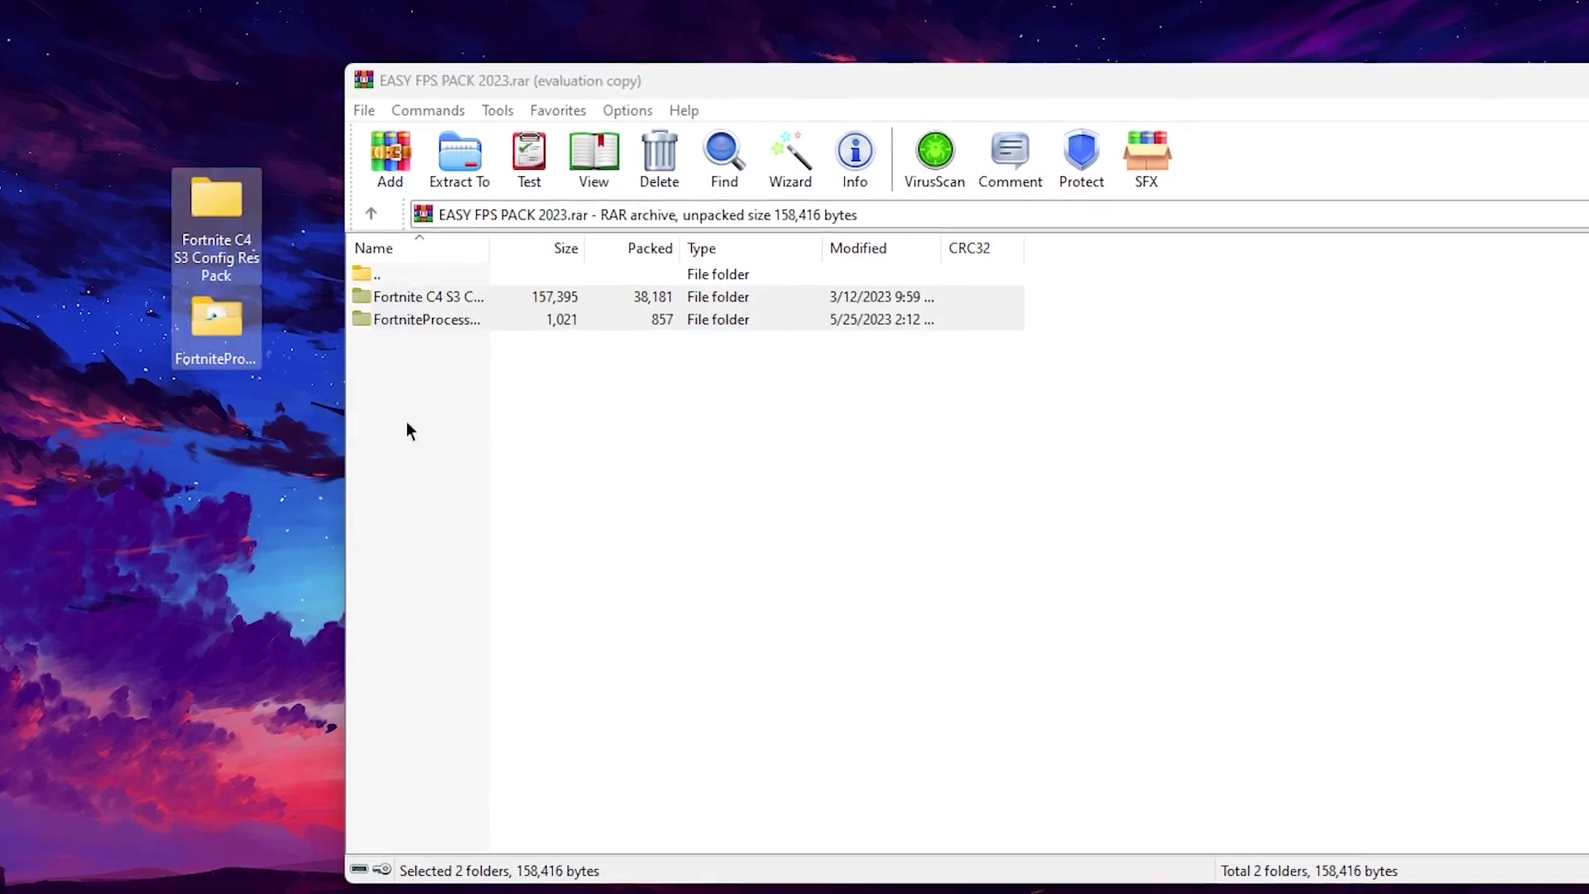
{"action": "key", "text": "alt+F4"}
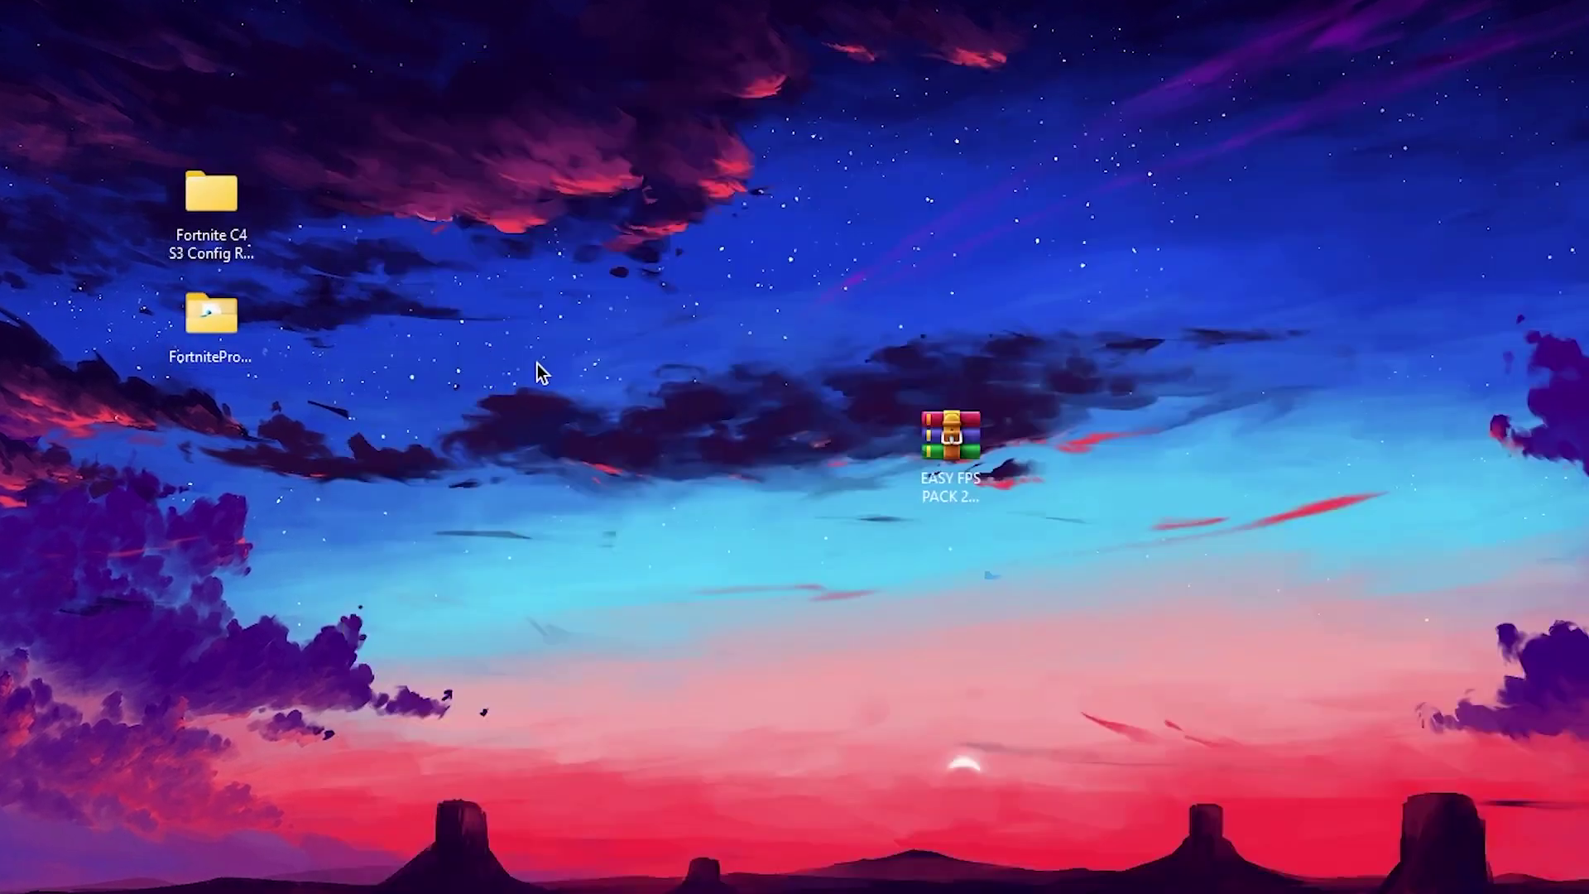
{"action": "left_click", "coordinate": [242, 339]}
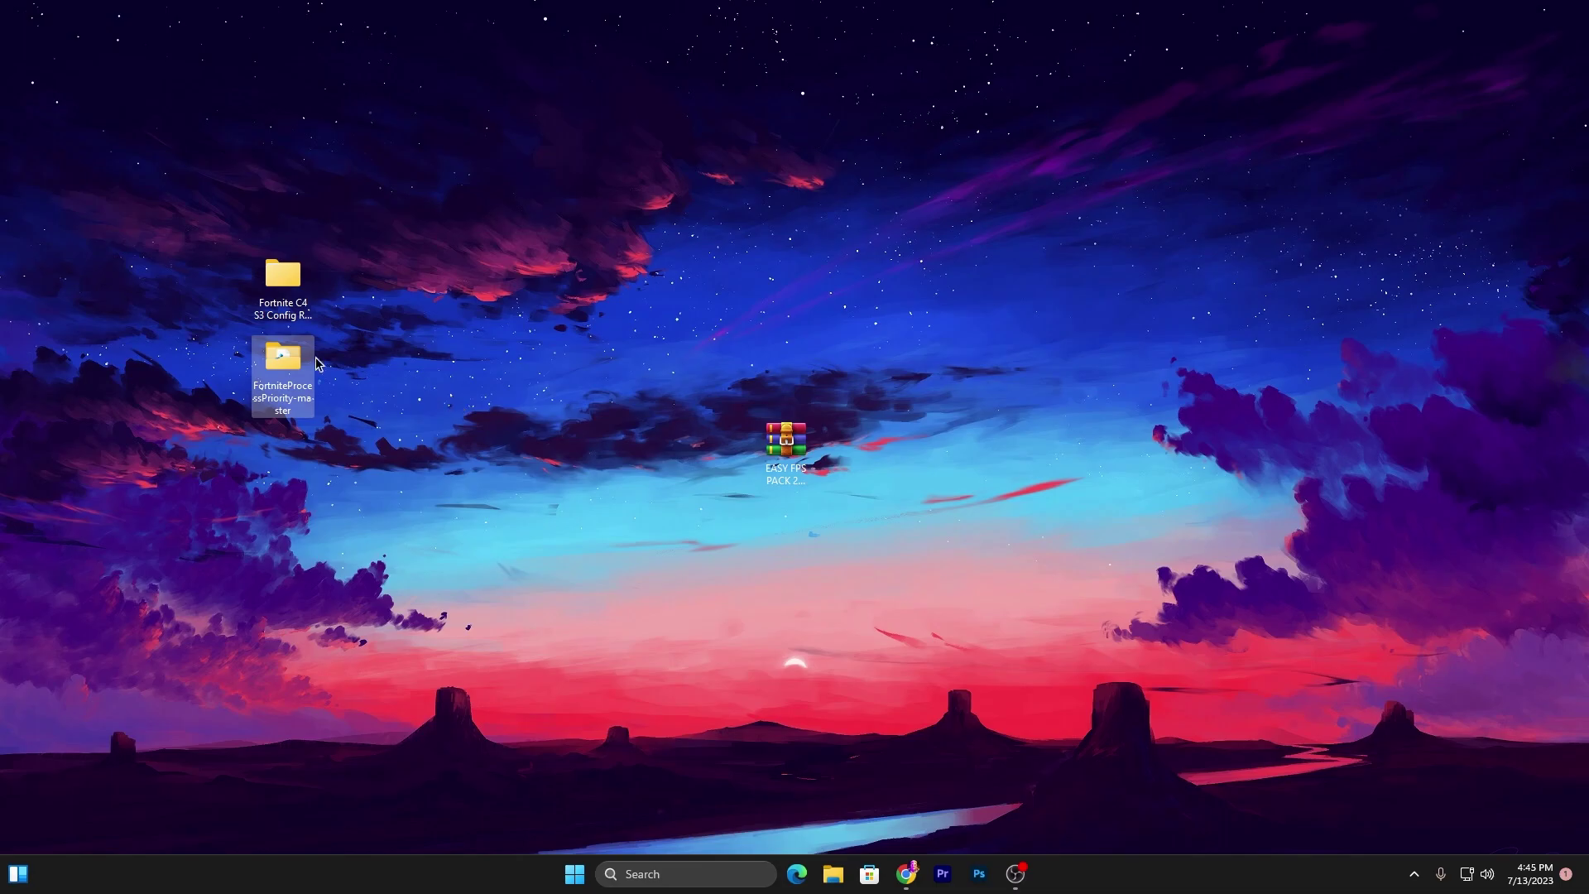
Step: Merge FortniteHighPriority.reg from FortniteProcessPriority-master into the registry, then close the folder
{"action": "double_click", "coordinate": [286, 372]}
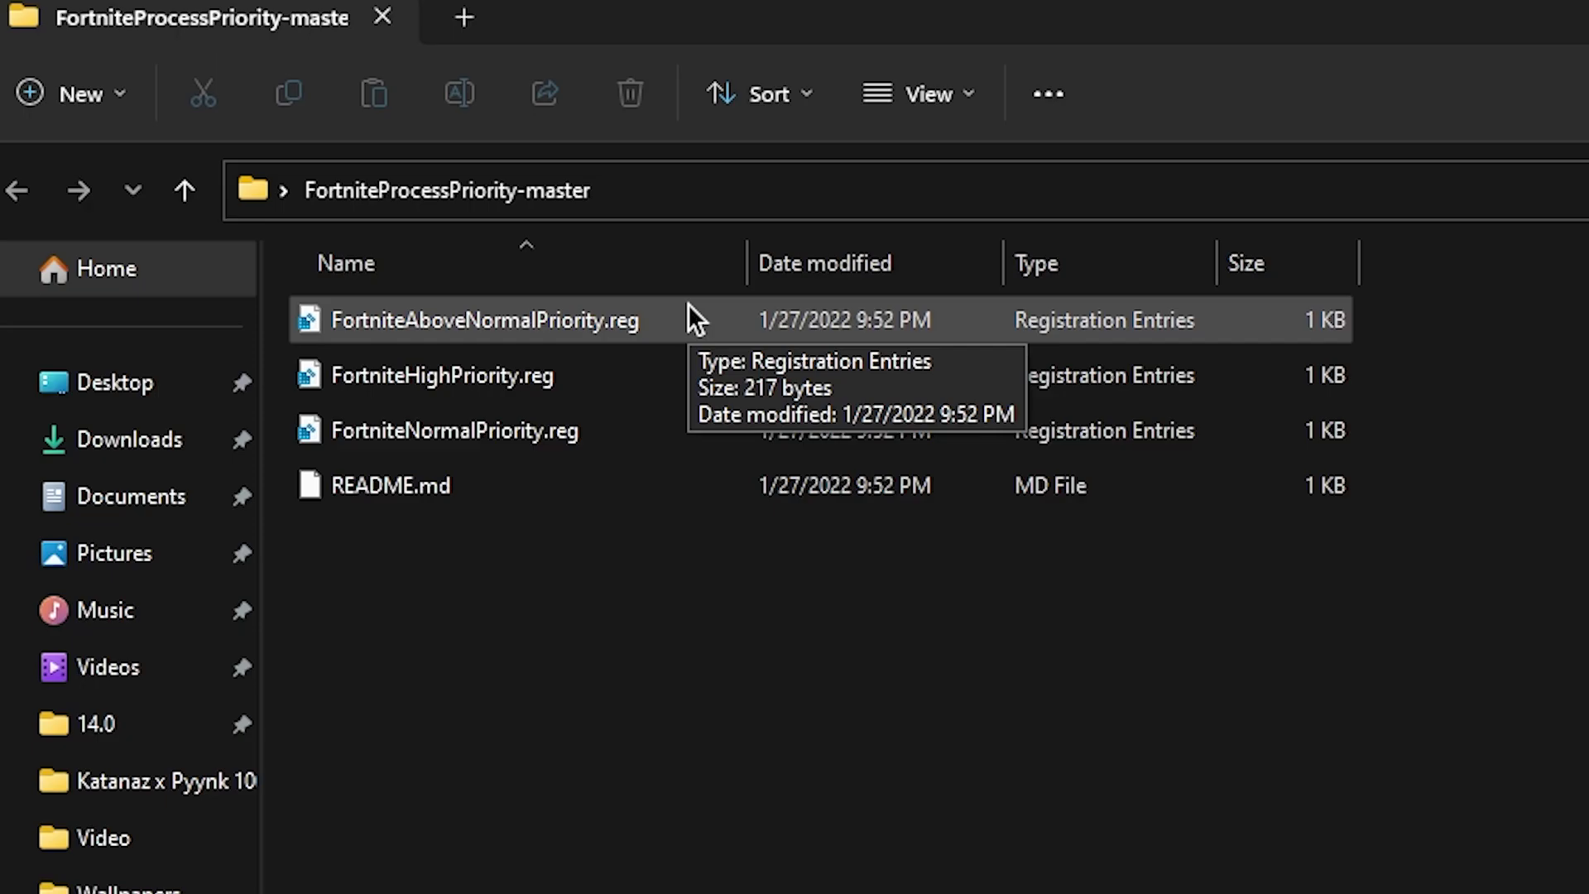
{"action": "double_click", "coordinate": [457, 364]}
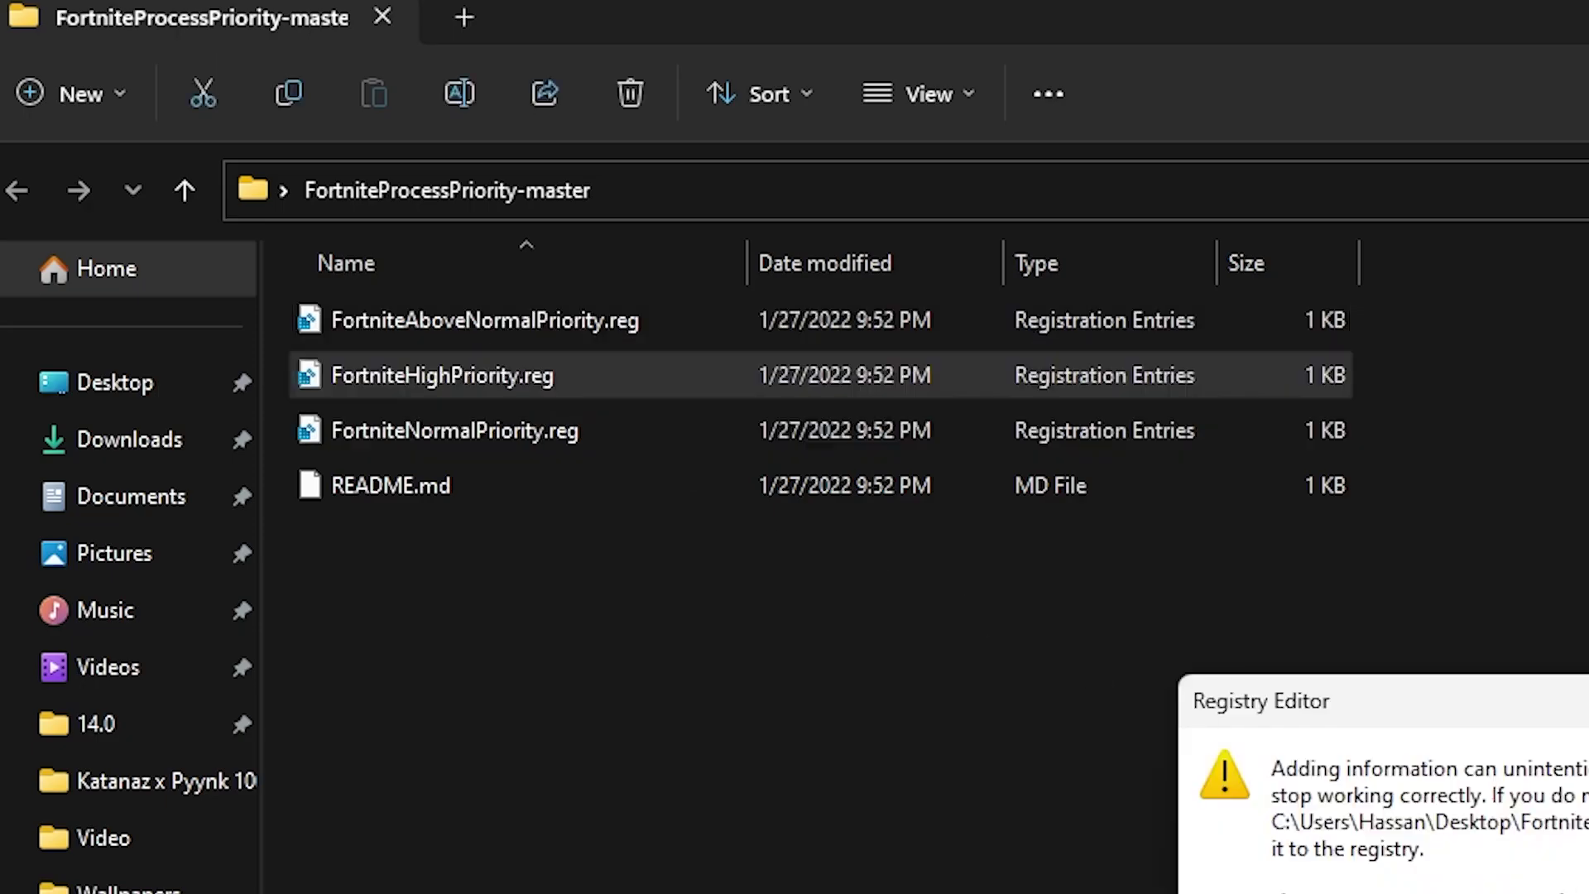
{"action": "key", "text": "Return"}
{"action": "key", "text": "Return"}
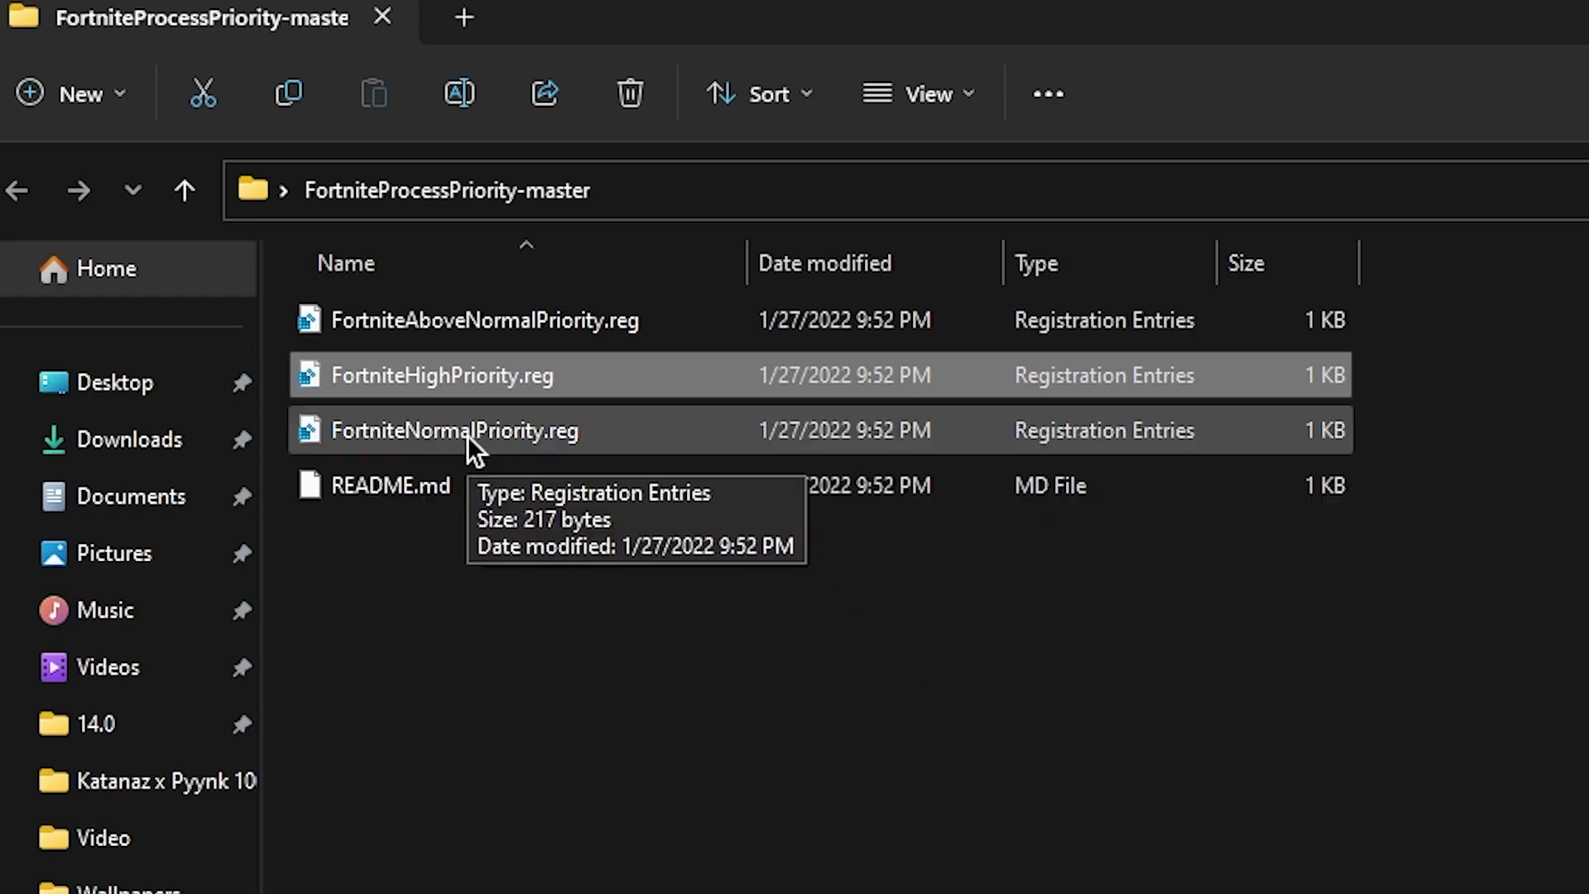
{"action": "left_click", "coordinate": [1568, 12]}
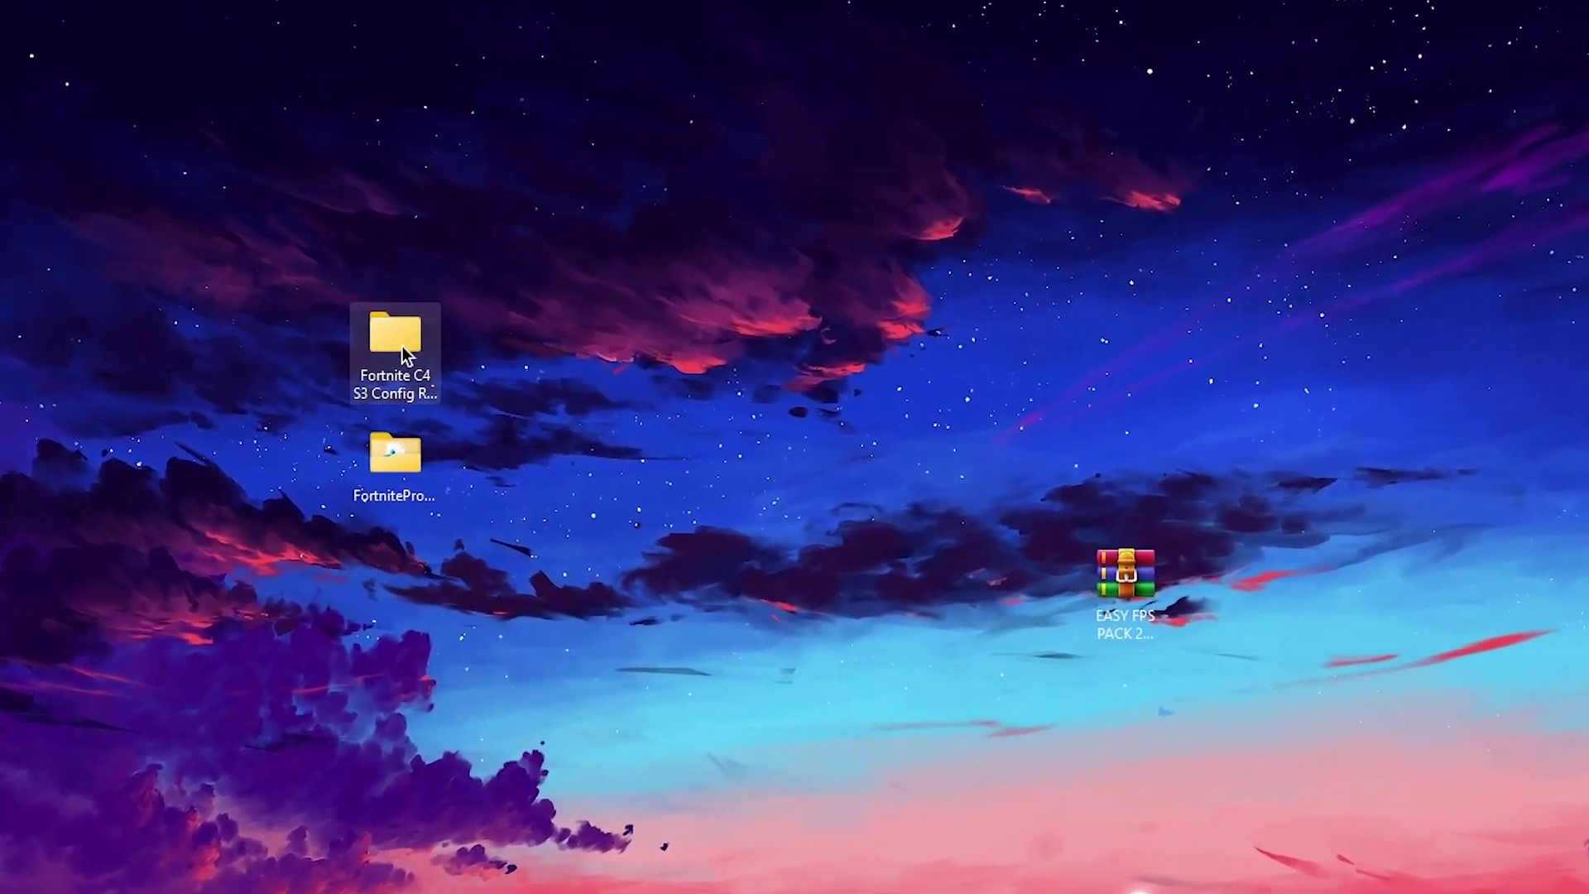
Step: Copy GameUserSettings.ini from Fortnite C4 S3 Config Res Pack's Optimized Native Res folder
{"action": "left_click", "coordinate": [351, 318]}
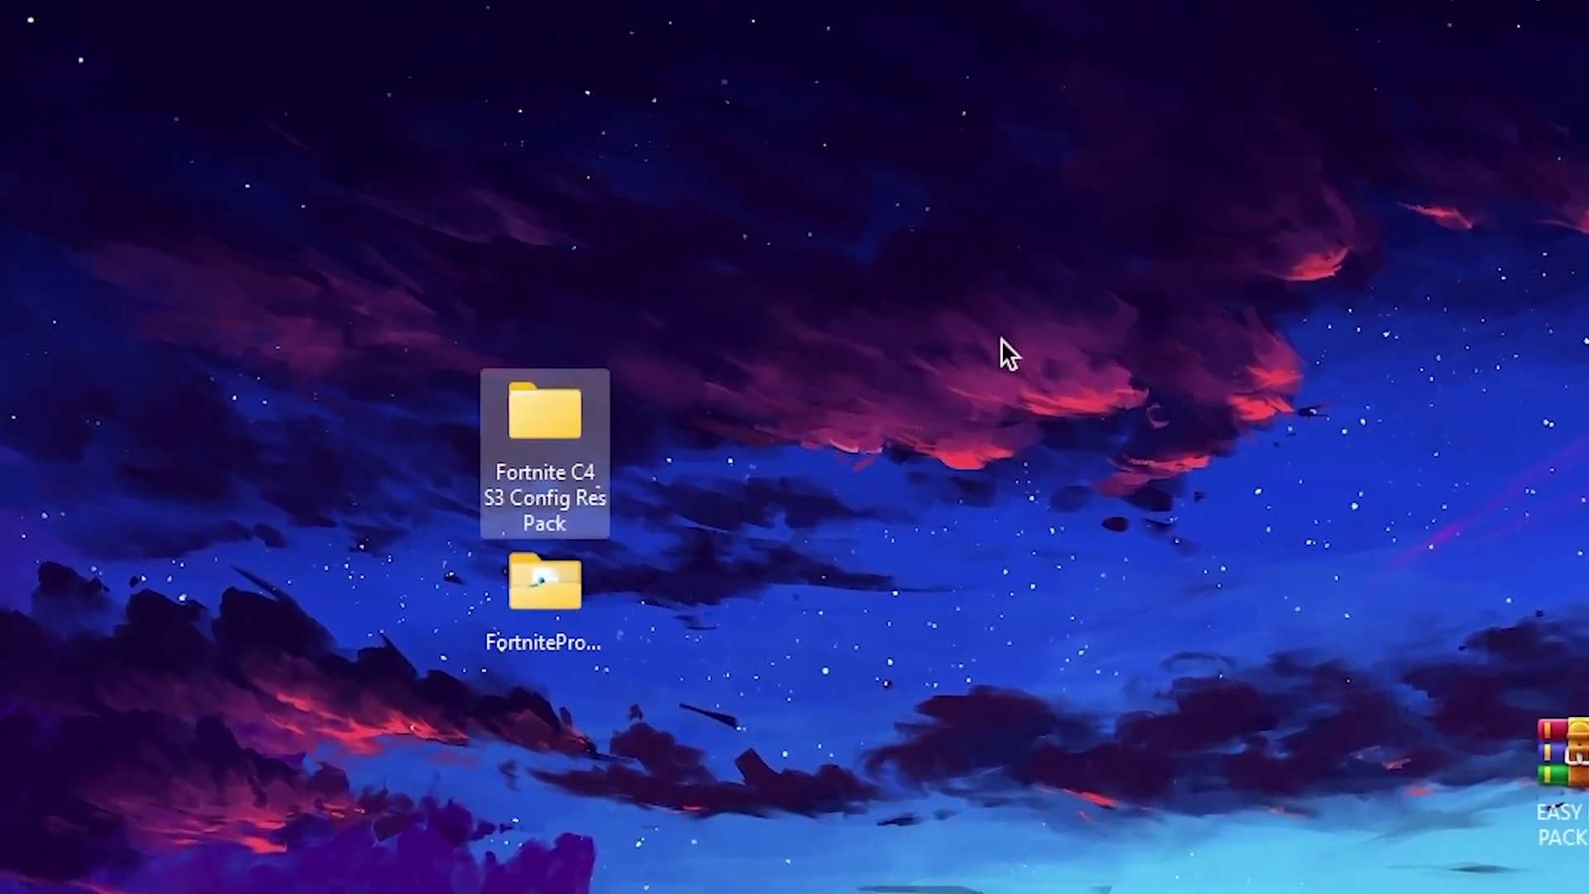
{"action": "double_click", "coordinate": [569, 436]}
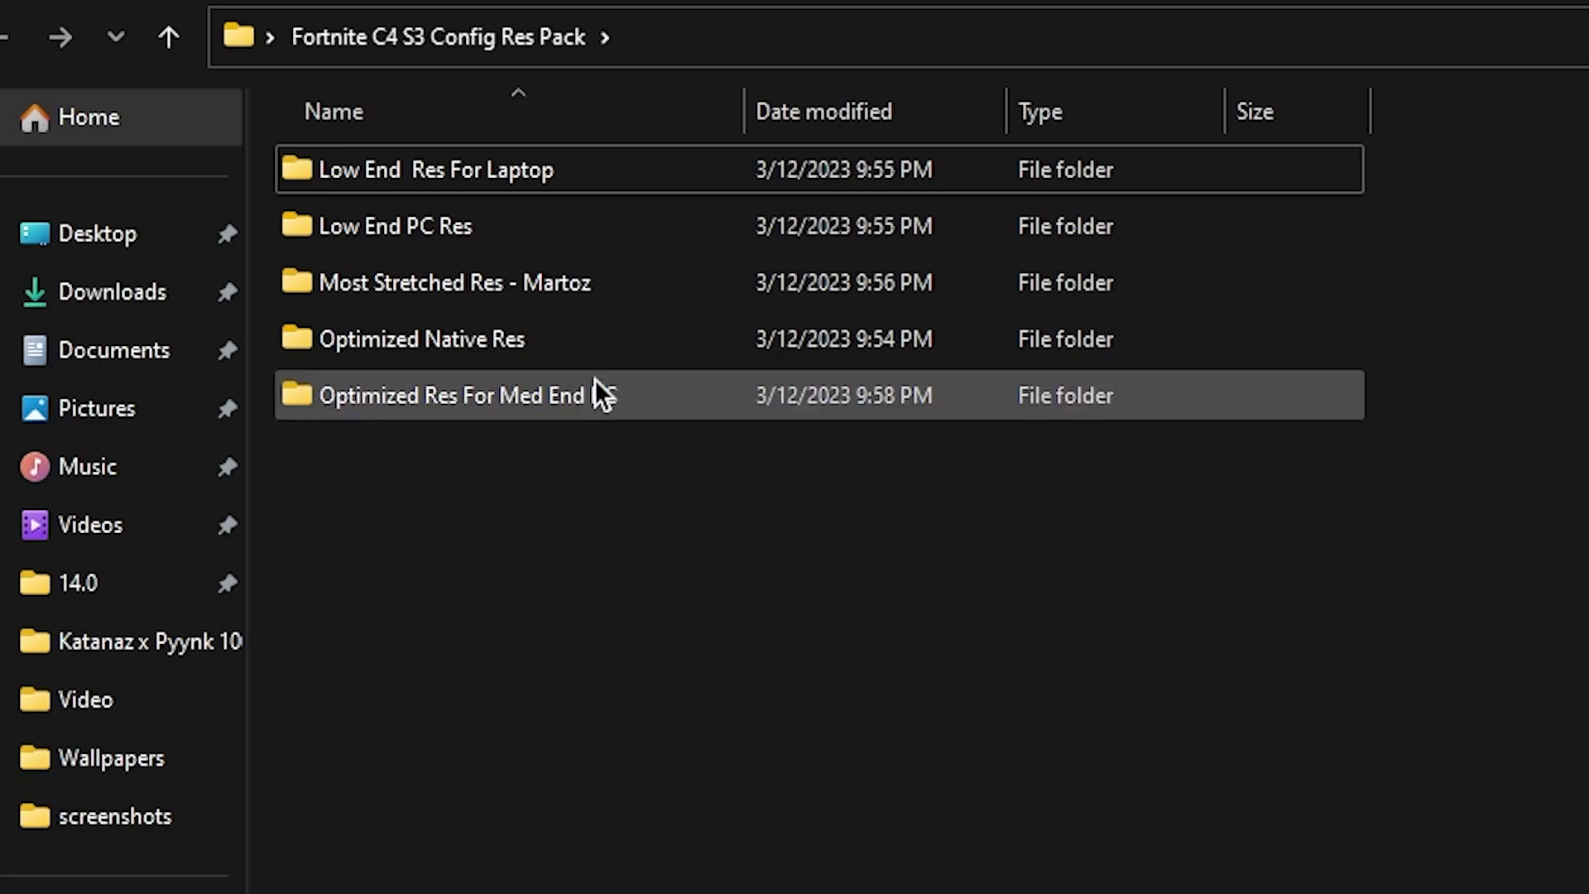
{"action": "double_click", "coordinate": [610, 327]}
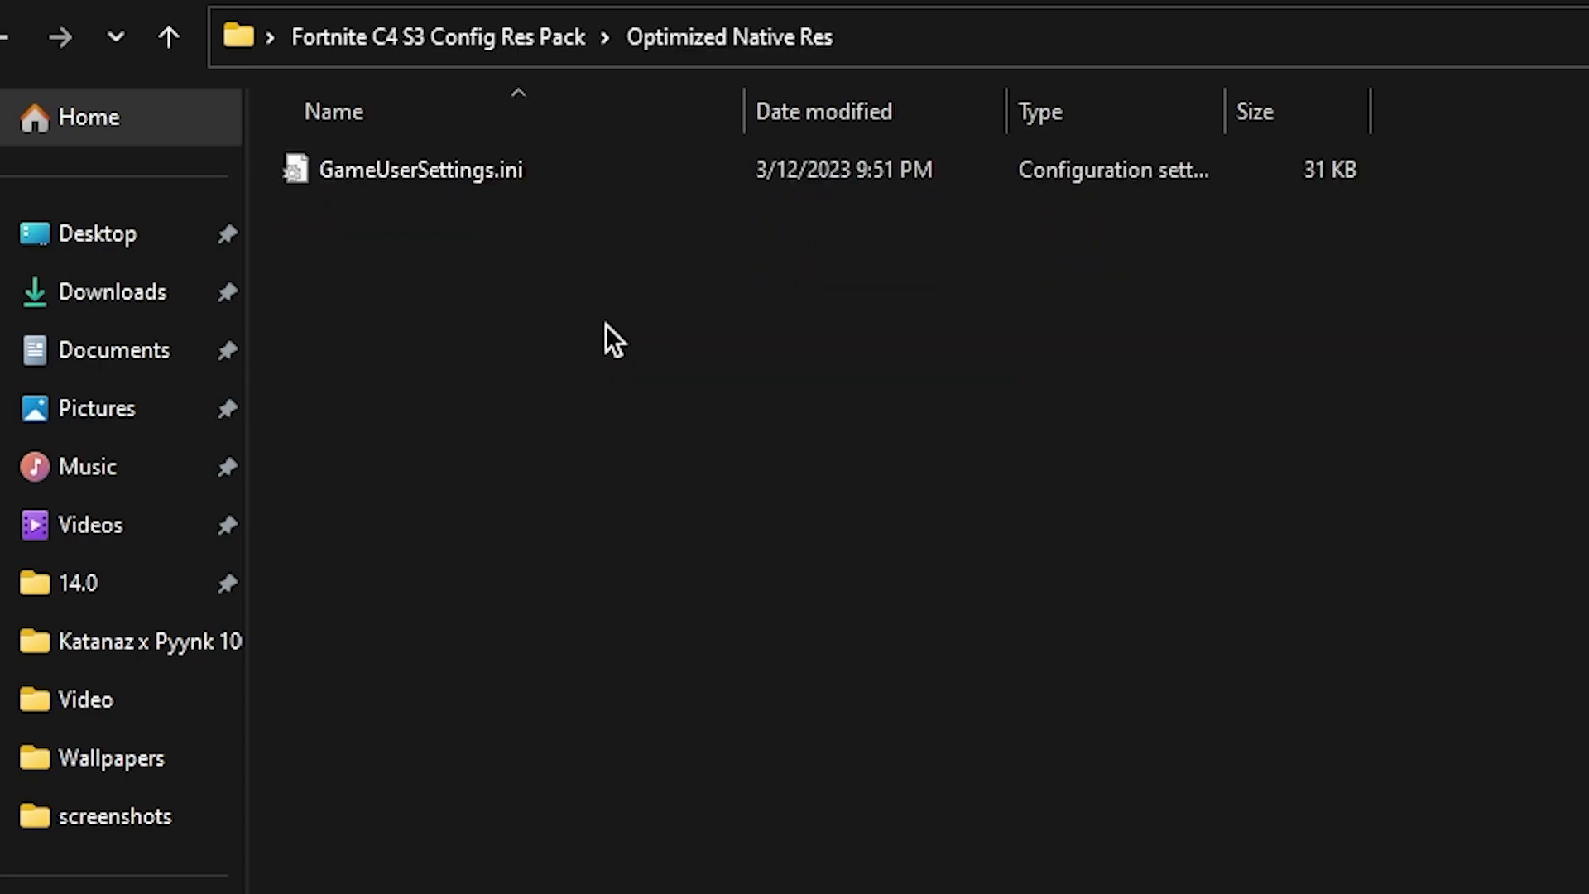
{"action": "right_click", "coordinate": [391, 174]}
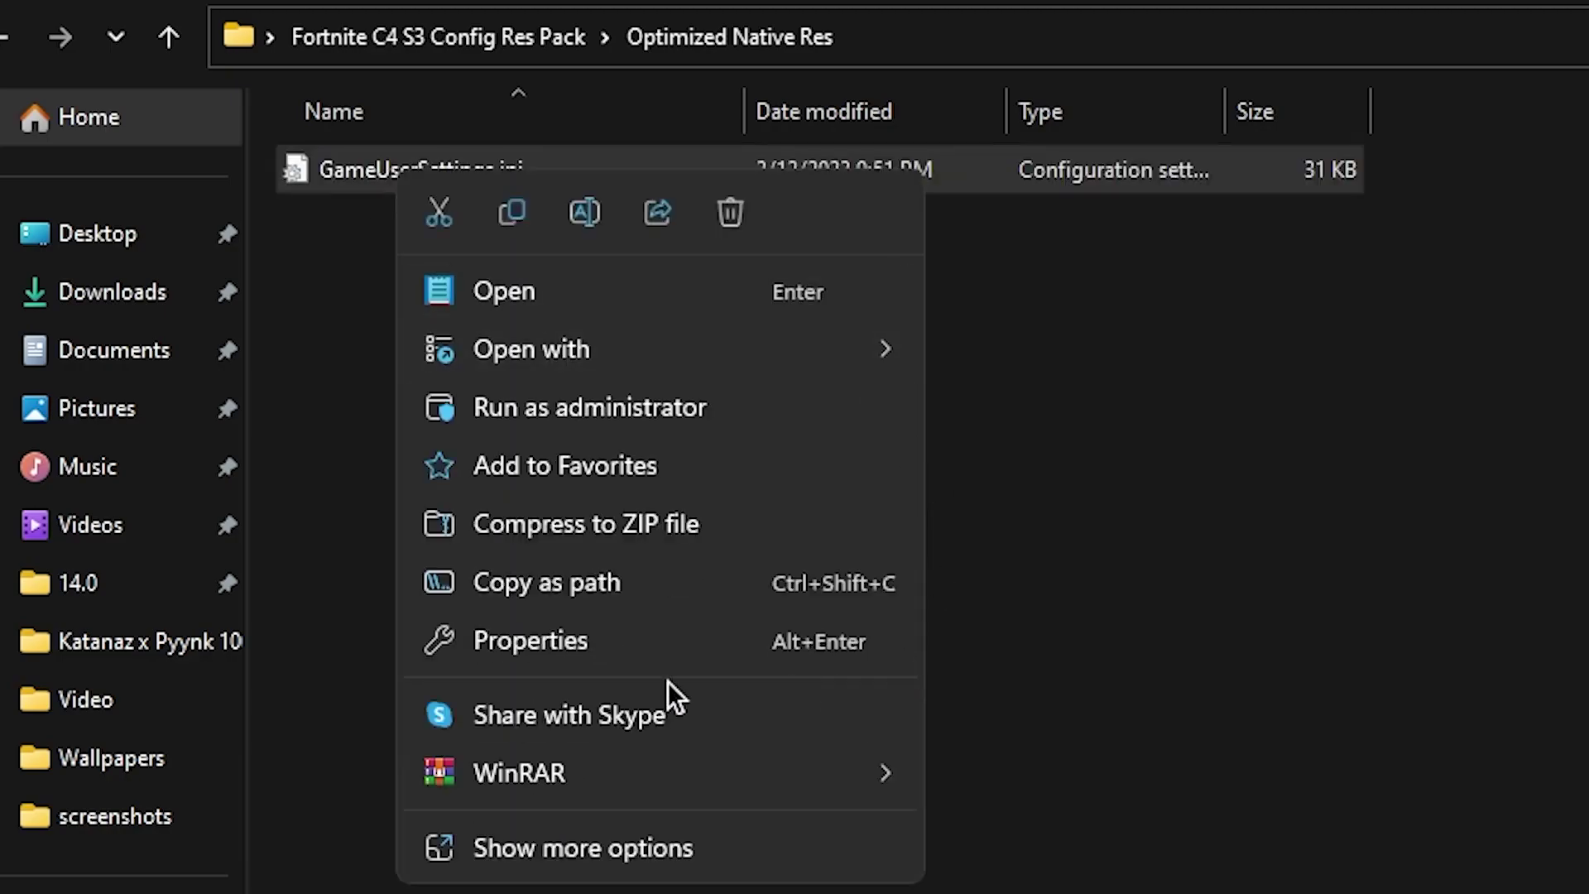
{"action": "left_click", "coordinate": [521, 847]}
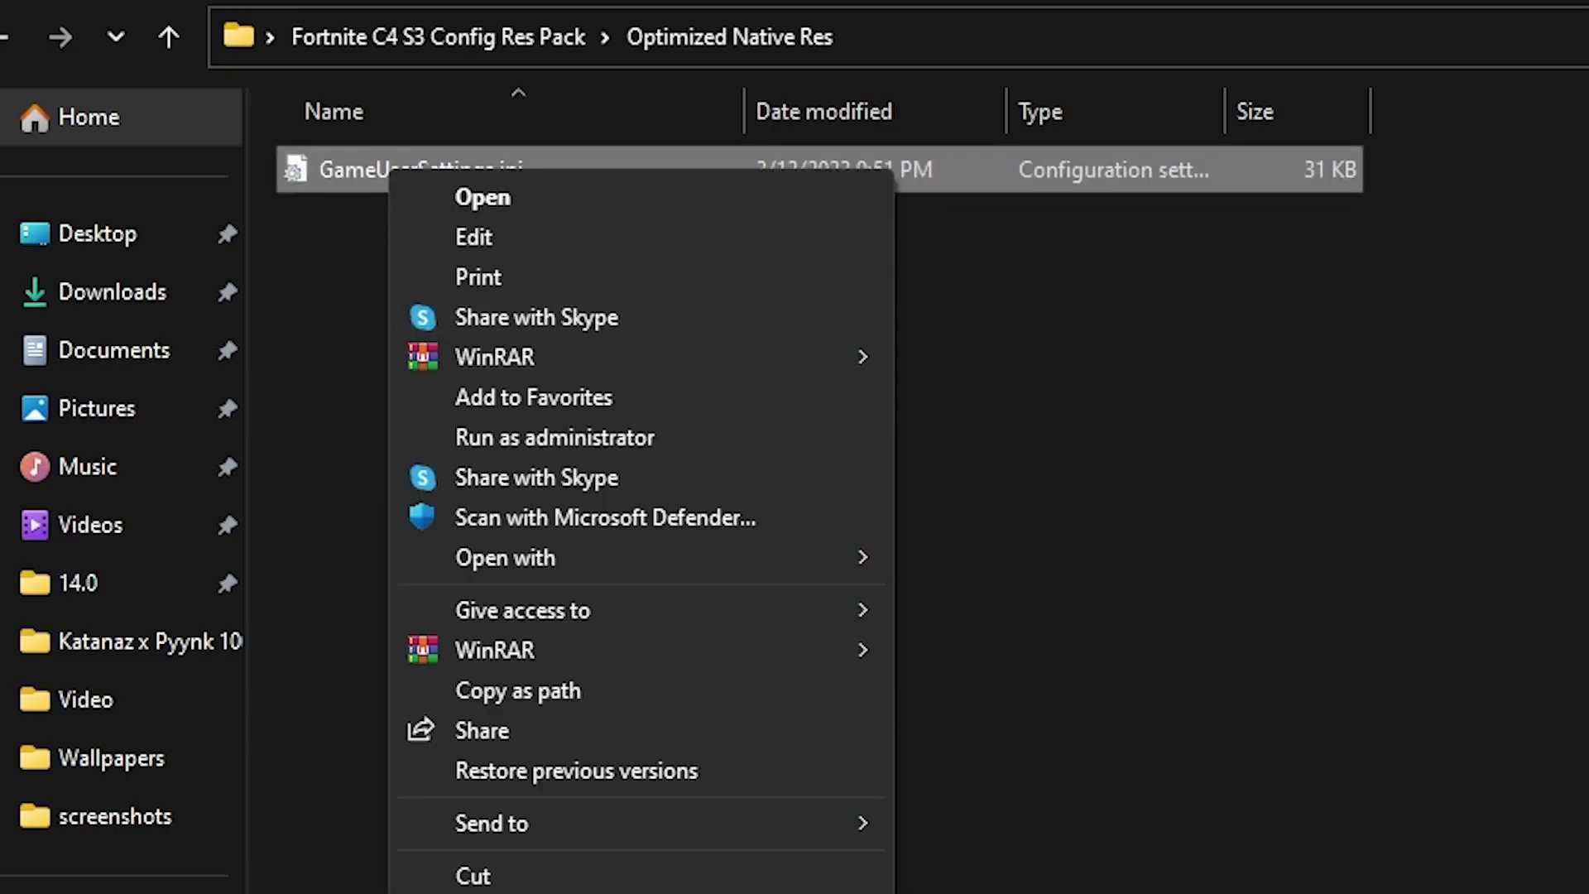
{"action": "key", "text": "Escape"}
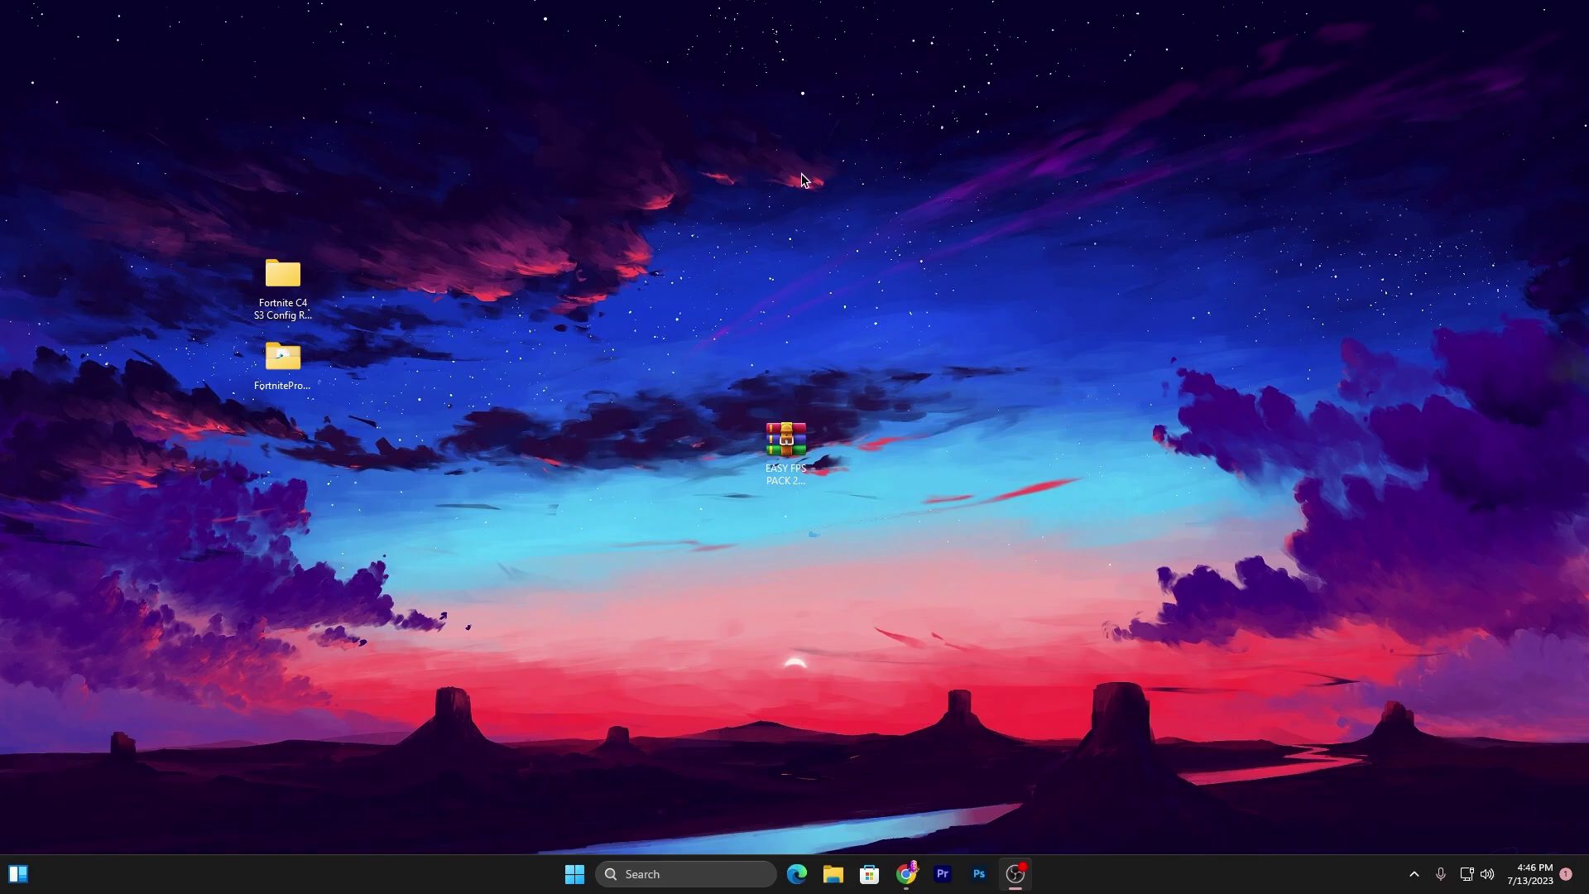
Step: Navigate from %localappdata% to FortniteGame\Saved\Config\WindowsClient
{"action": "key", "text": "super+r"}
{"action": "left_click_drag", "start_coordinate": [143, 666], "coordinate": [194, 666]}
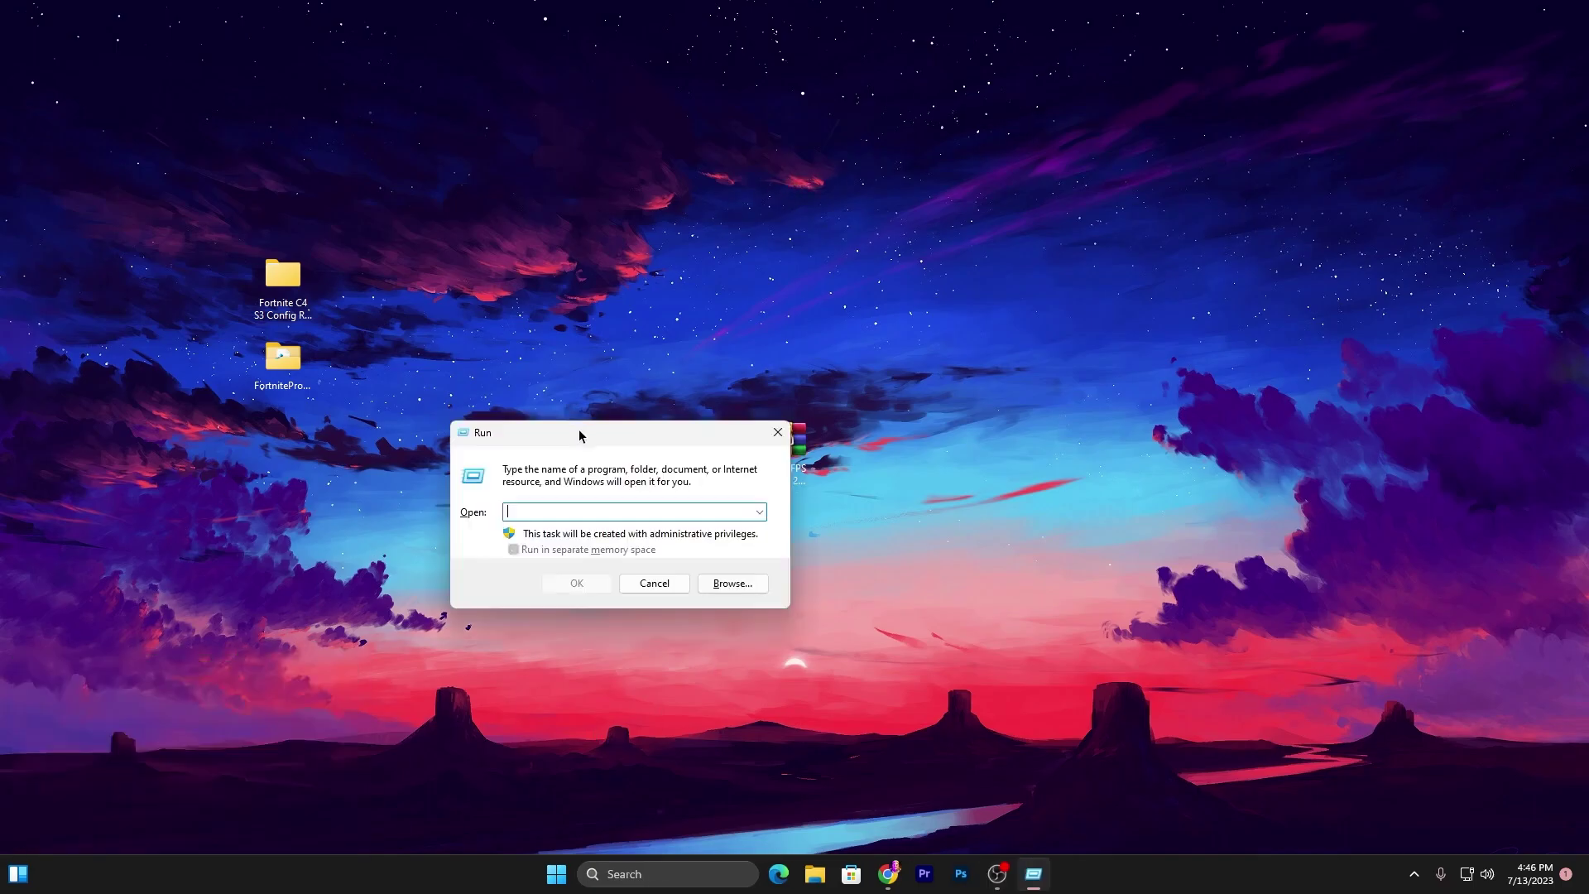
{"action": "type", "text": "%localappdata%"}
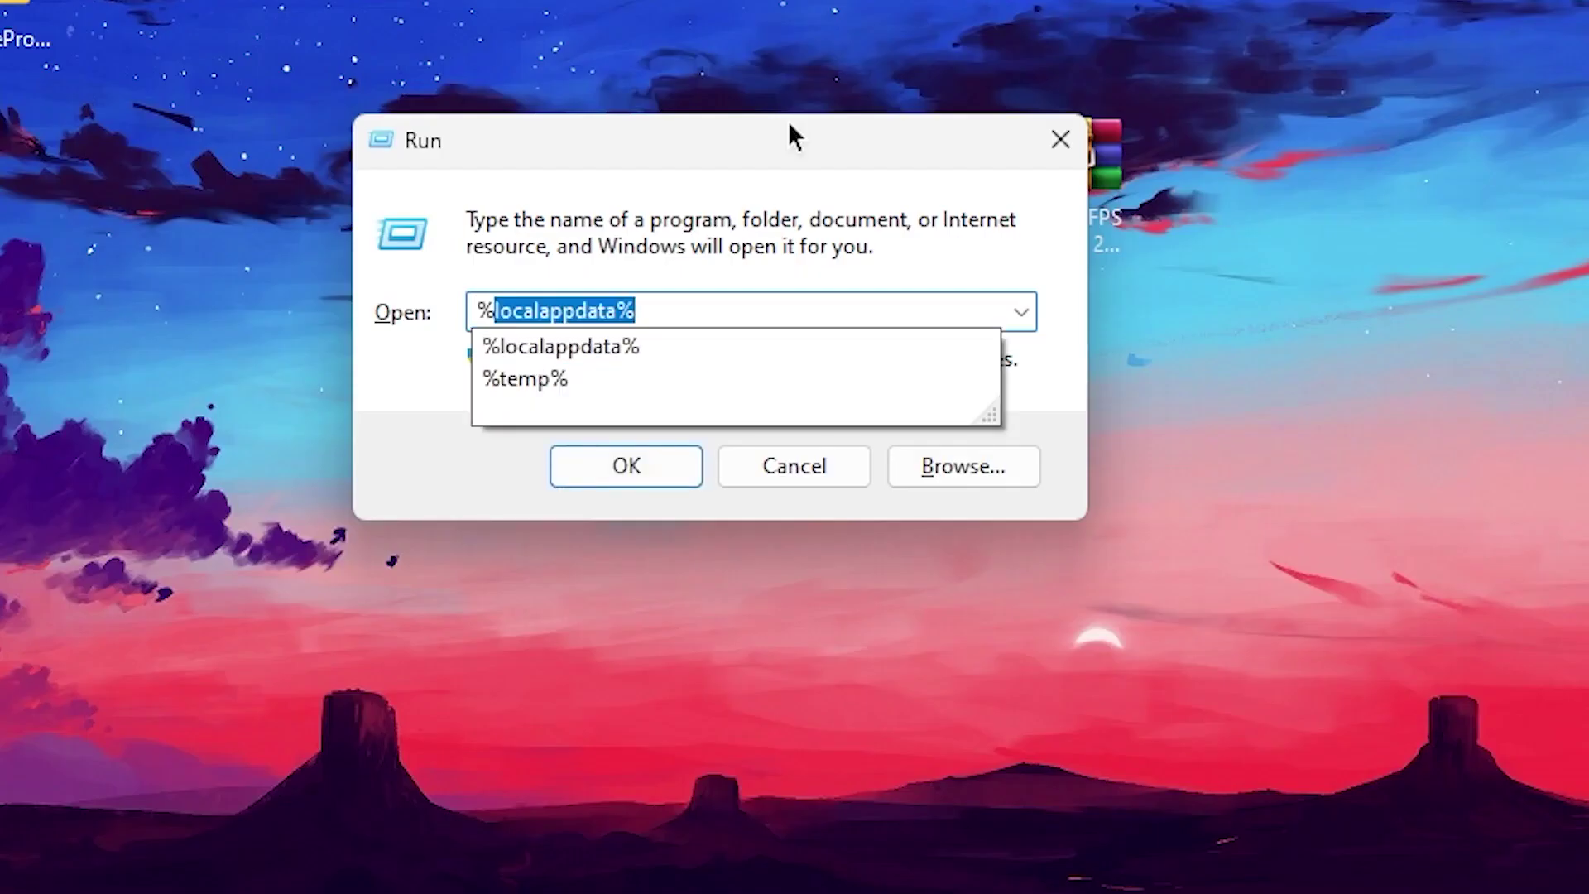
{"action": "key", "text": "Return"}
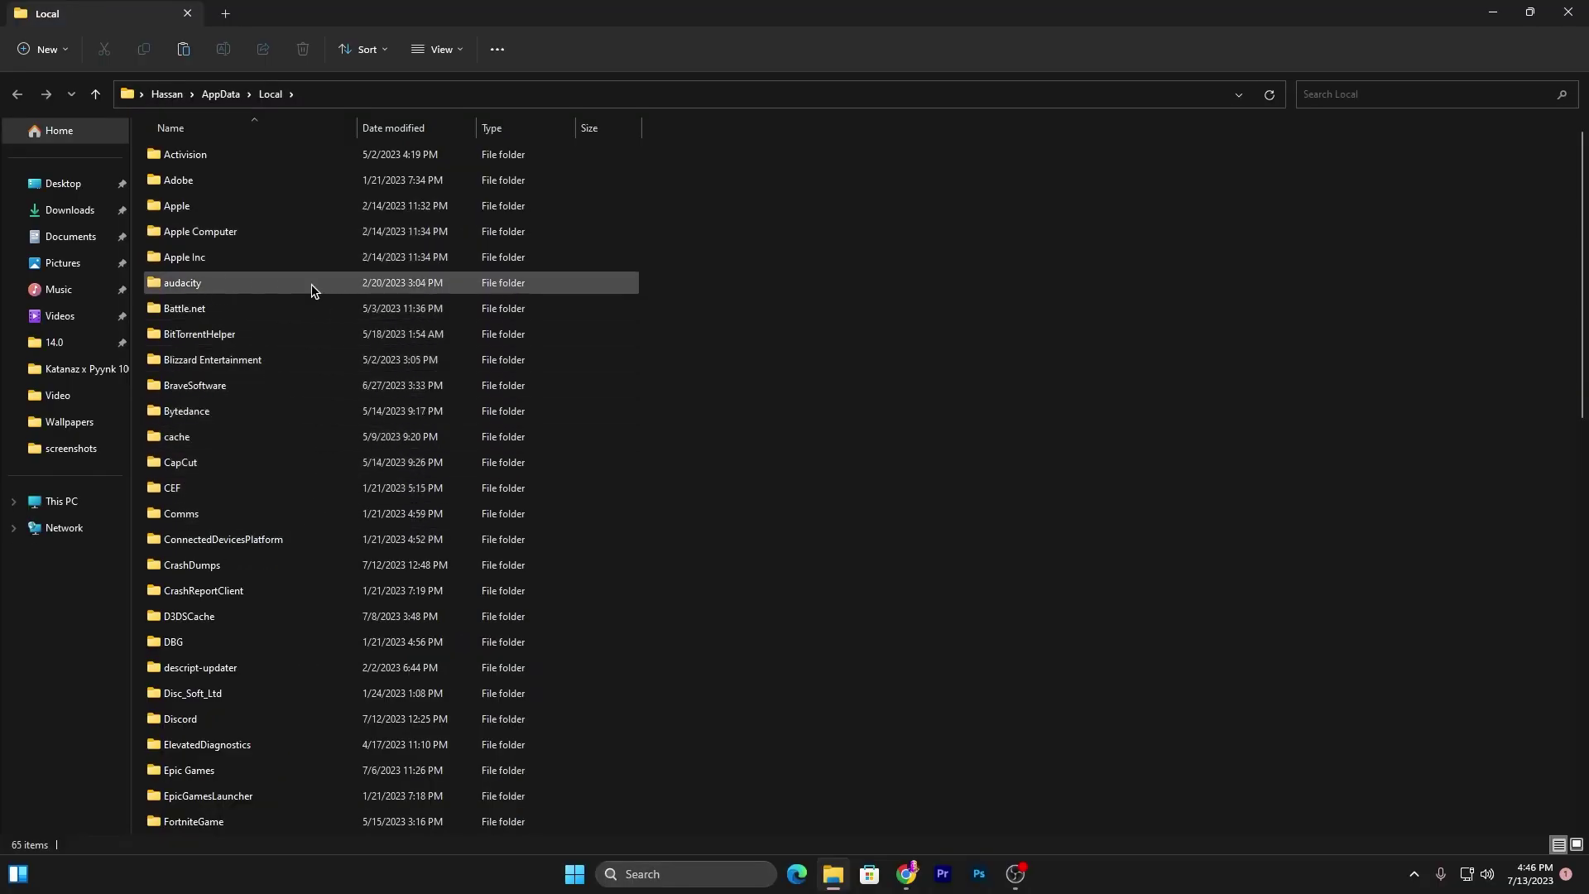
{"action": "key", "text": "f"}
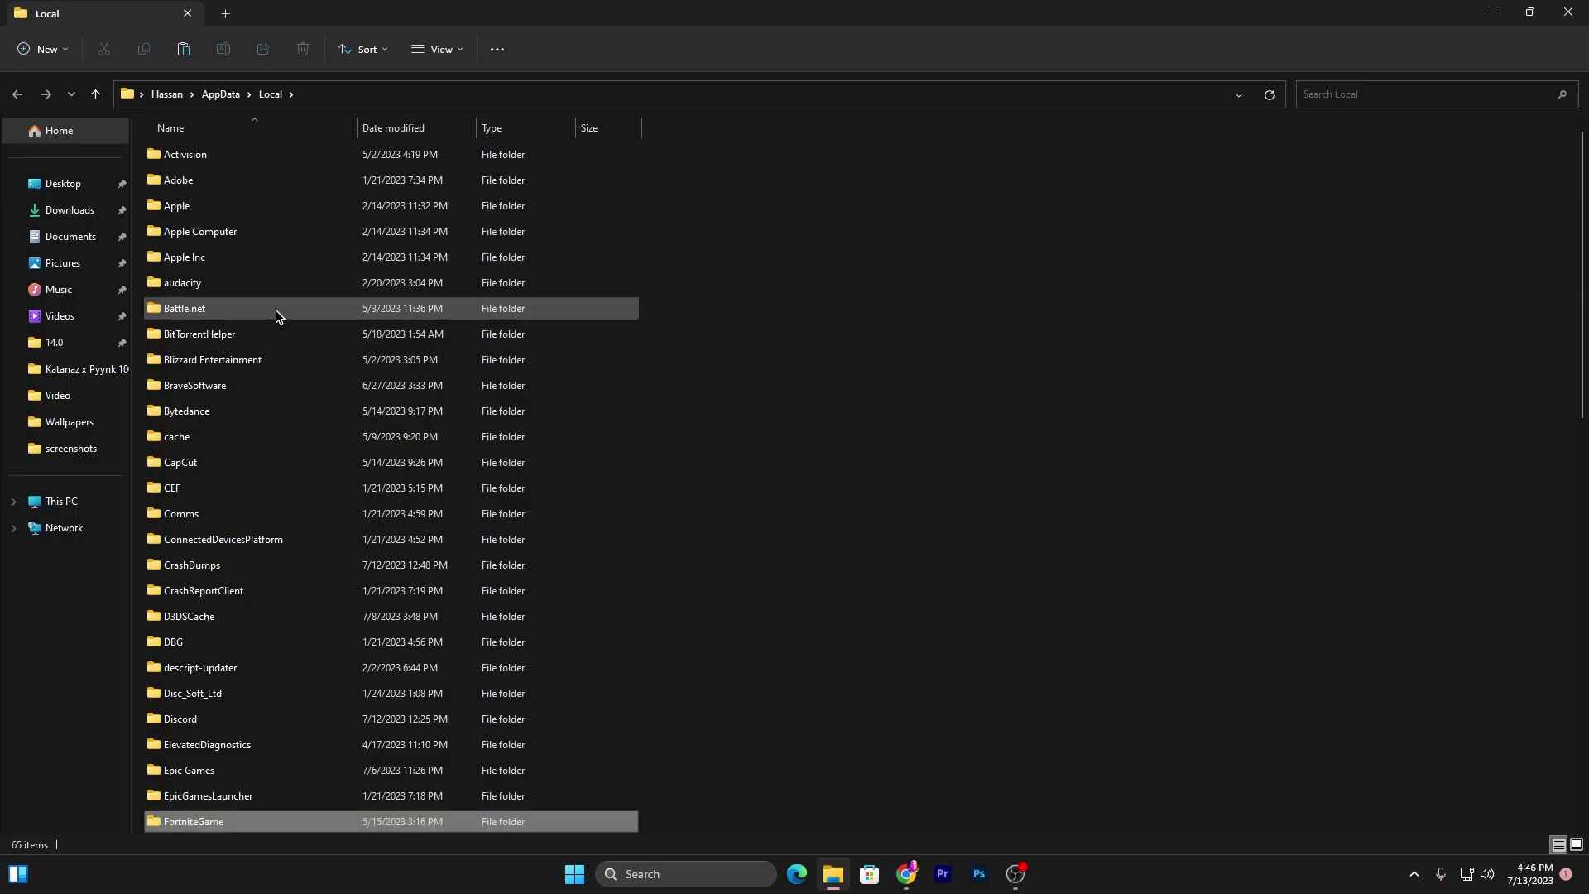
{"action": "scroll", "coordinate": [256, 496], "scroll_direction": "down", "scroll_amount": 3}
{"action": "double_click", "coordinate": [197, 592]}
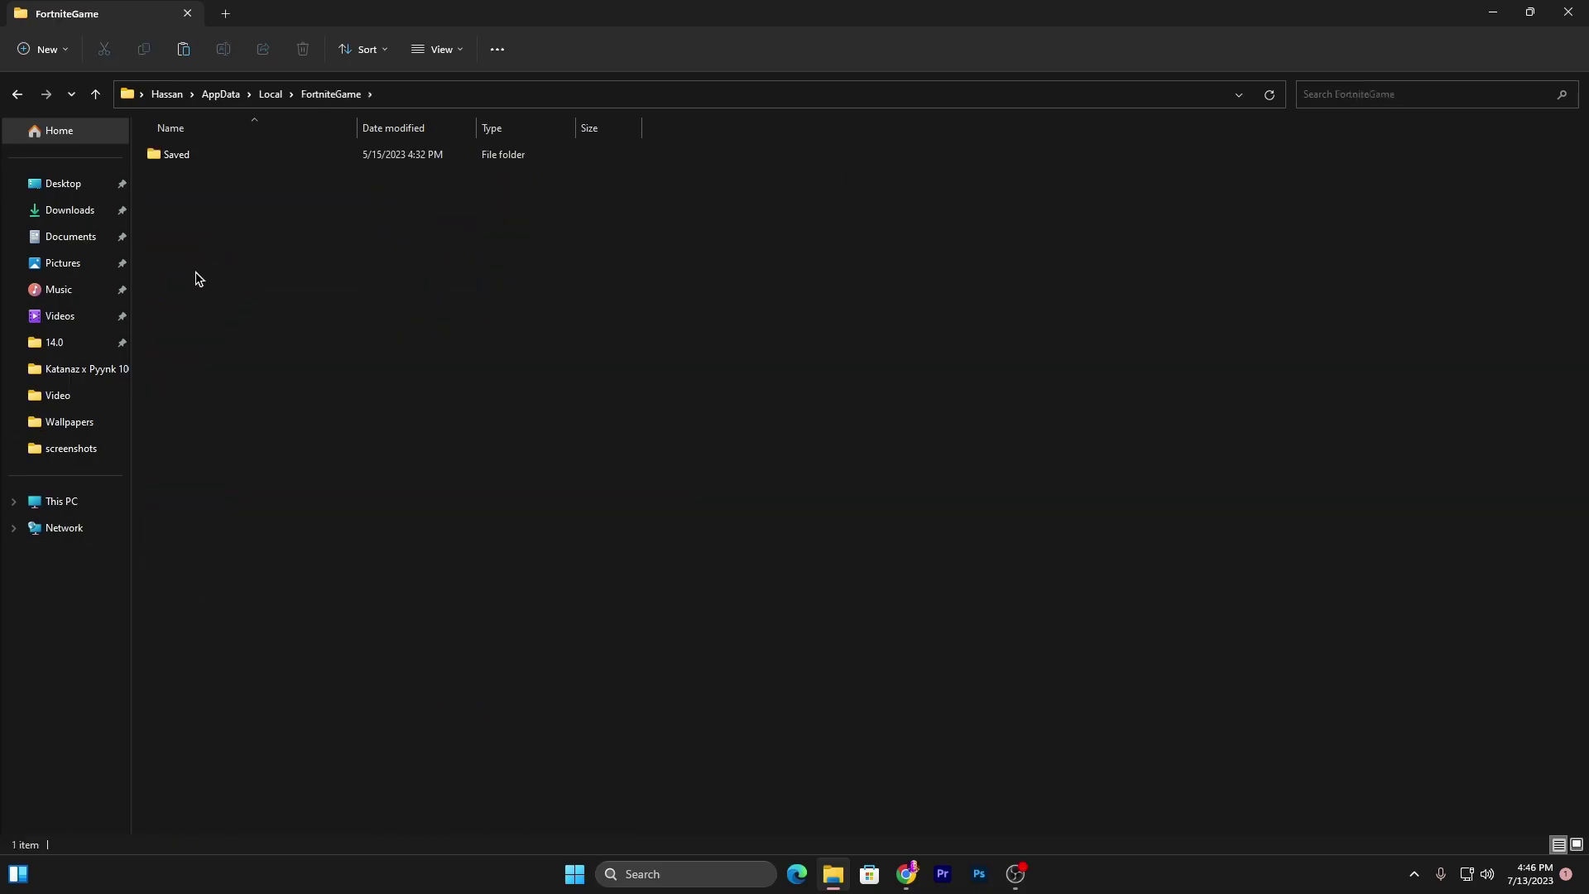
{"action": "double_click", "coordinate": [184, 157]}
{"action": "double_click", "coordinate": [234, 180]}
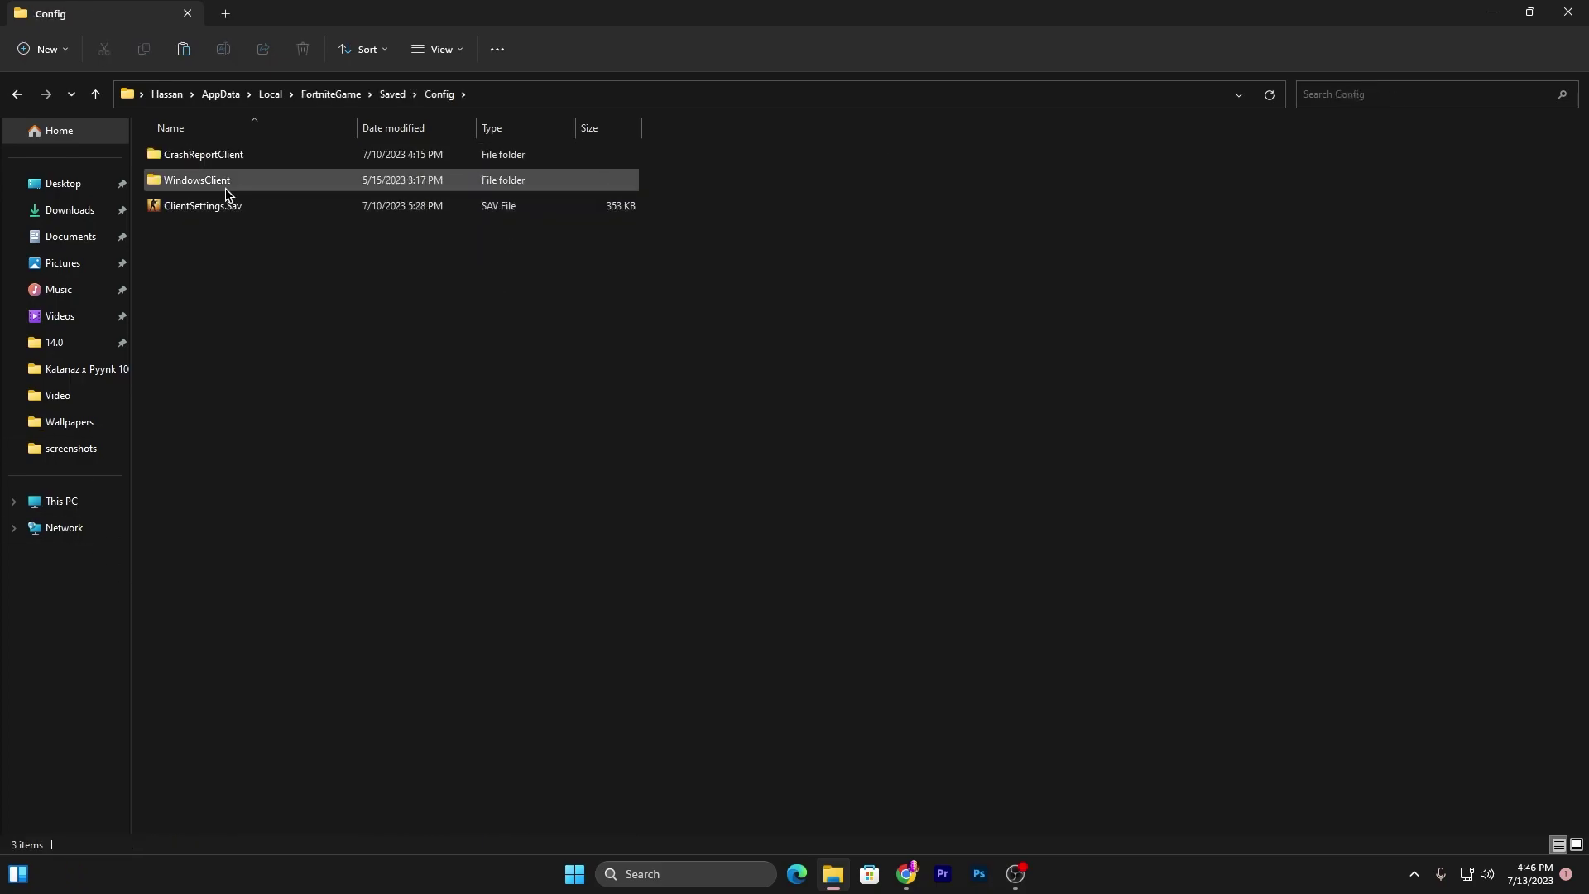
{"action": "double_click", "coordinate": [226, 189]}
Step: Paste the copied GameUserSettings.ini, replacing the existing file, and close Explorer
{"action": "right_click", "coordinate": [346, 231]}
{"action": "left_click", "coordinate": [404, 490]}
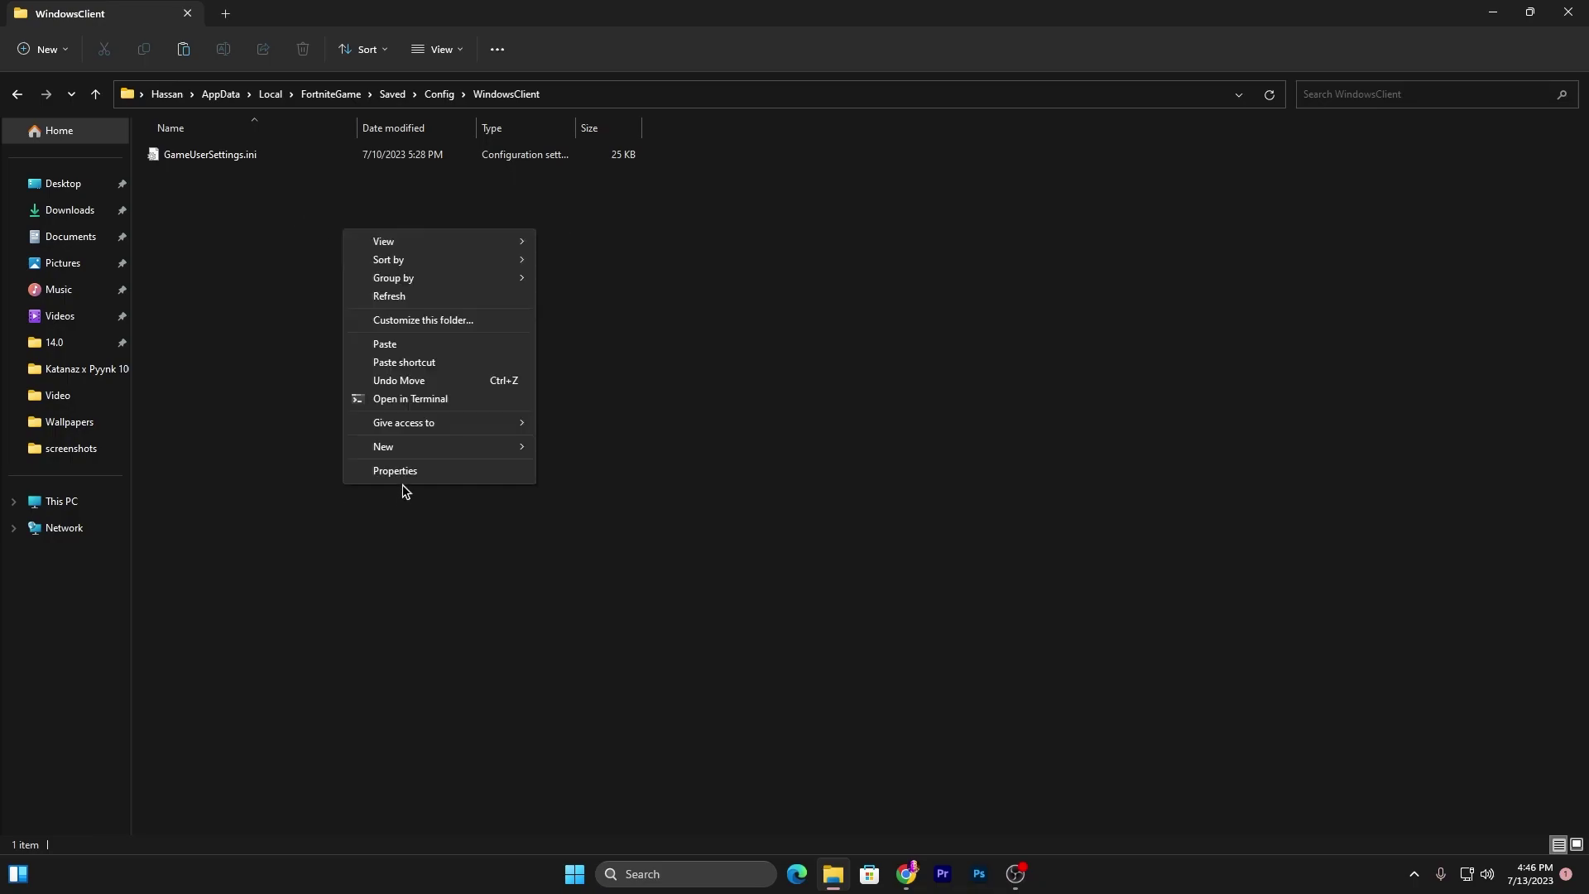
{"action": "left_click", "coordinate": [398, 343]}
{"action": "left_click", "coordinate": [327, 327]}
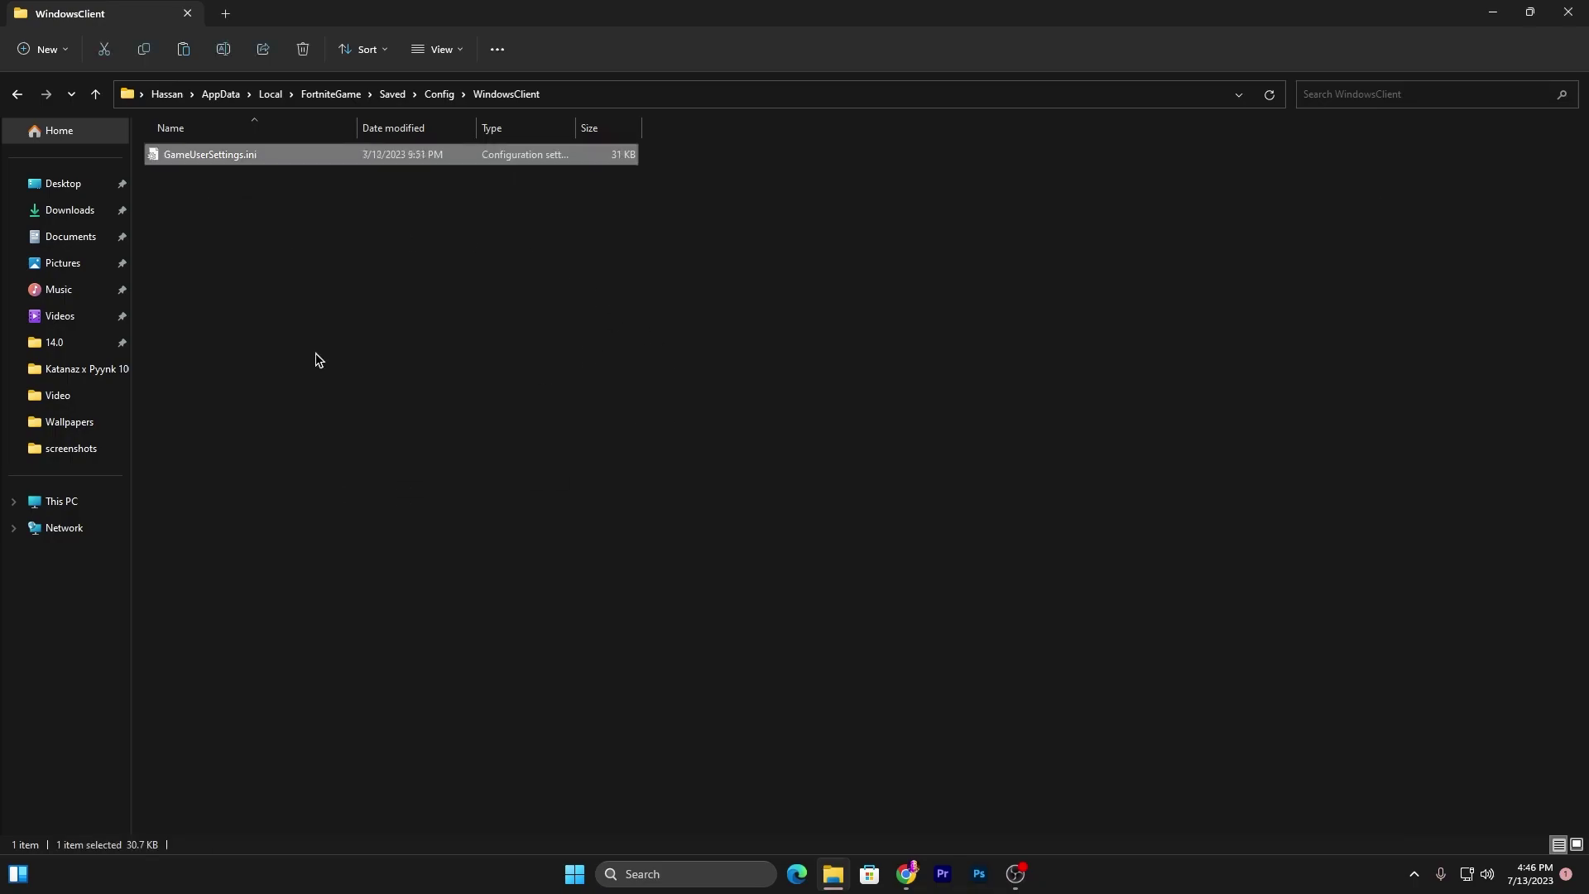
{"action": "left_click", "coordinate": [1564, 10]}
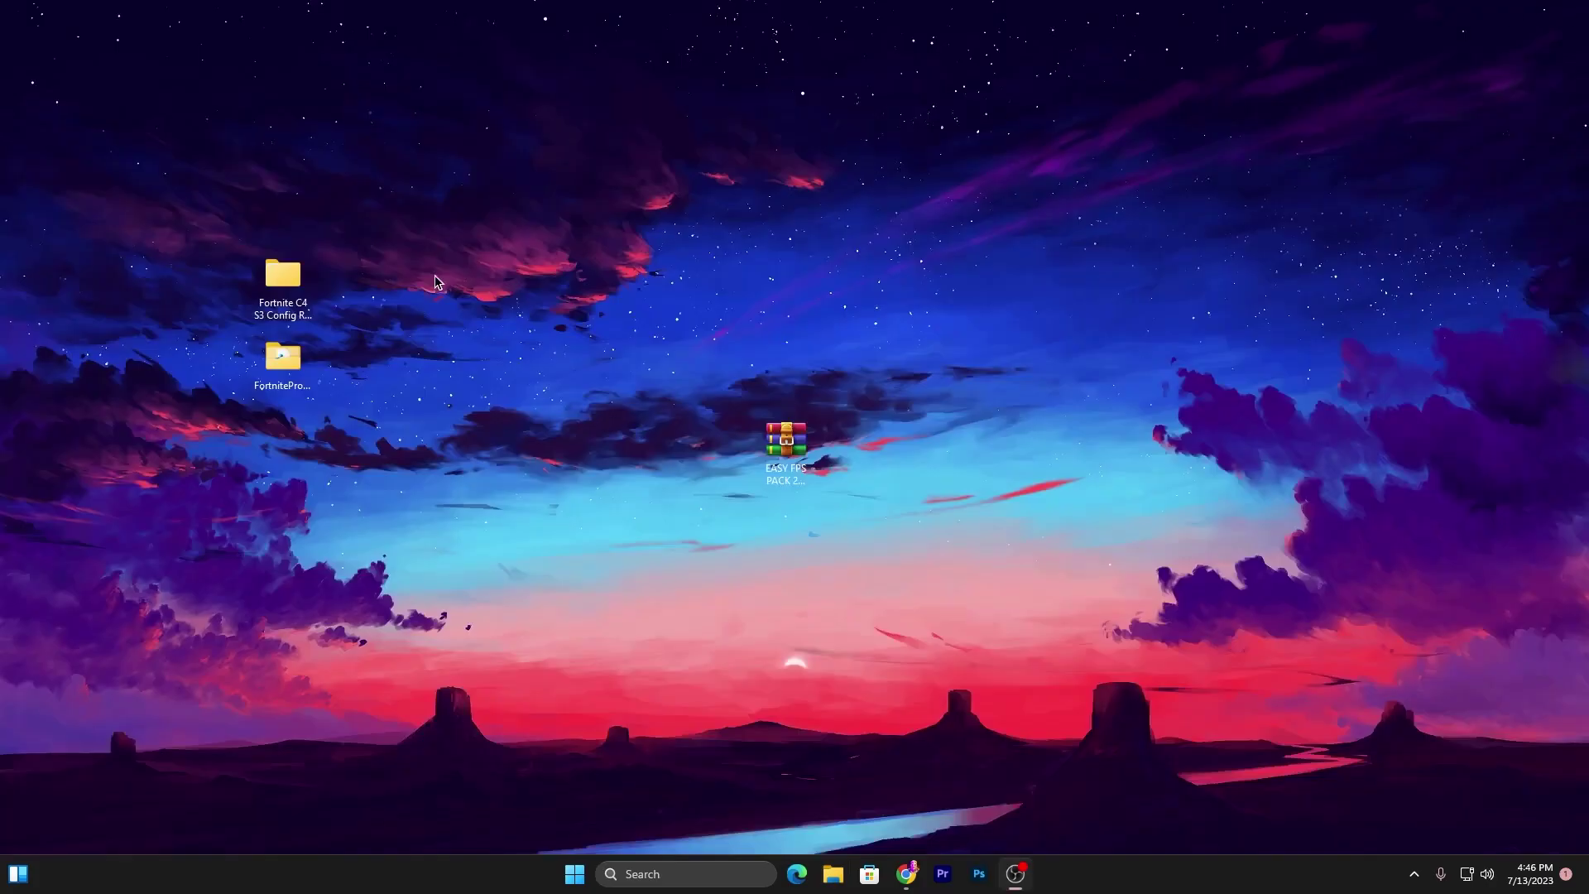